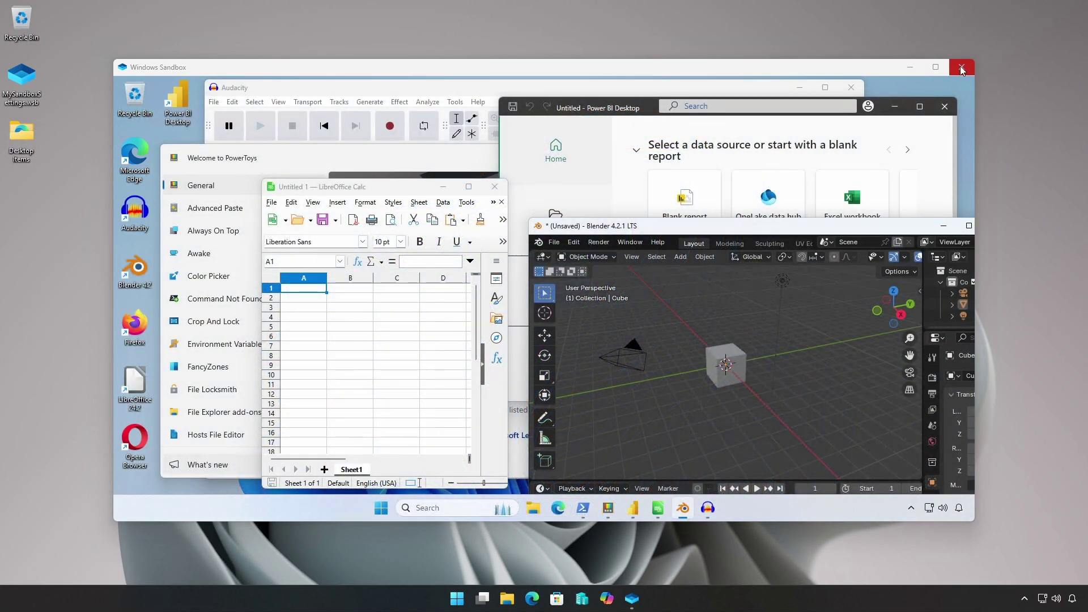
# Discard the running sandbox, relaunch it from MySandboxSettings.wsb, and bring Edge forward.
pyautogui.click(962, 69)
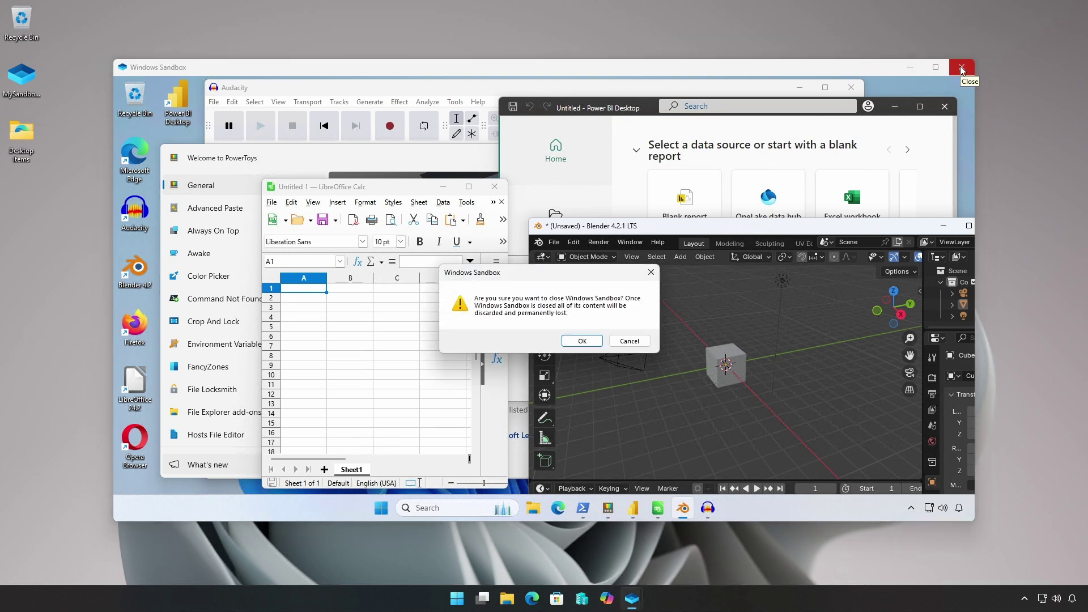
pyautogui.click(583, 341)
pyautogui.press('Return')
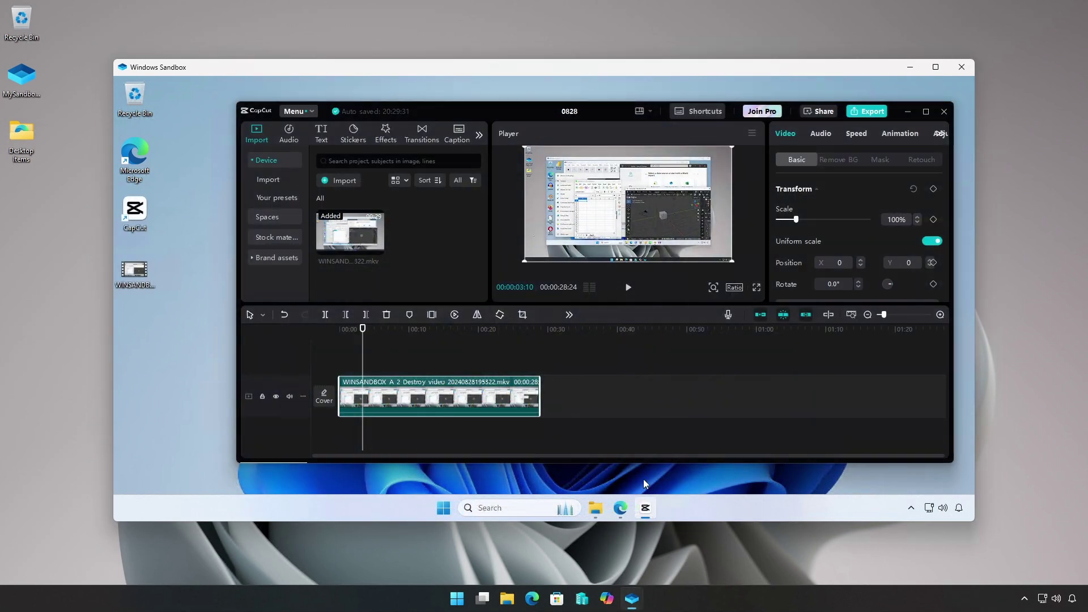
pyautogui.click(620, 508)
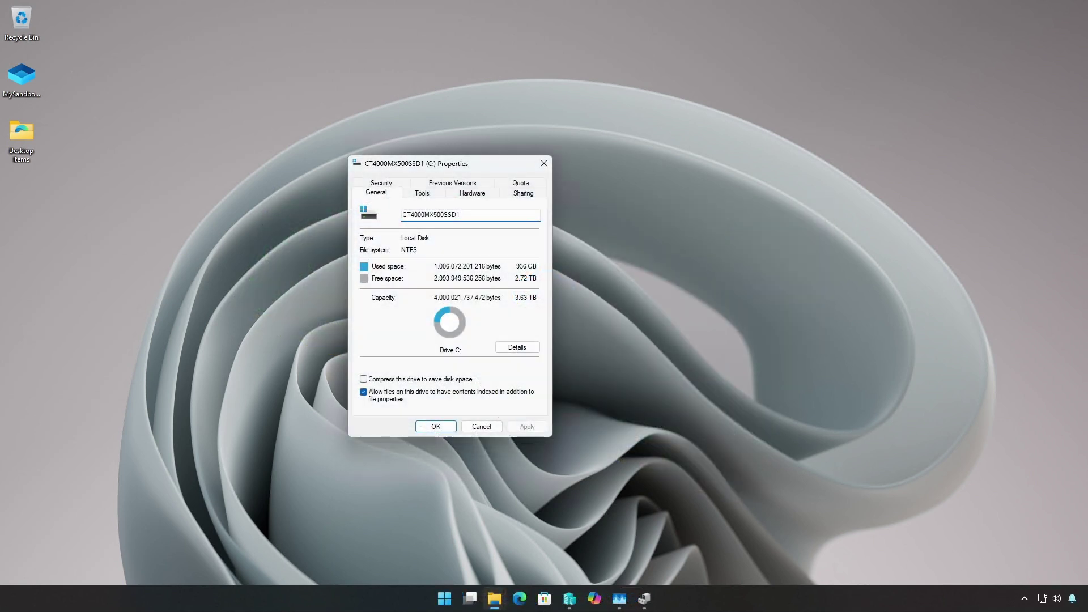
# Bring Device Manager to the front with Alt+Tab.
pyautogui.hotkey('alt', 'Tab')
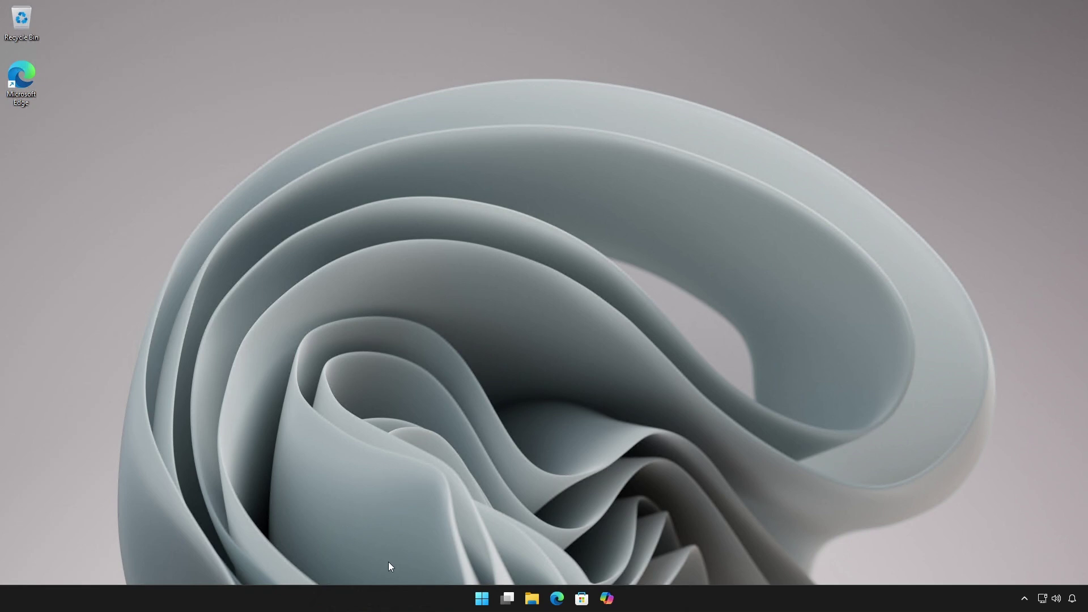
# Open 'Turn Windows features on or off' via search, tick Windows Sandbox, and apply it.
pyautogui.click(482, 598)
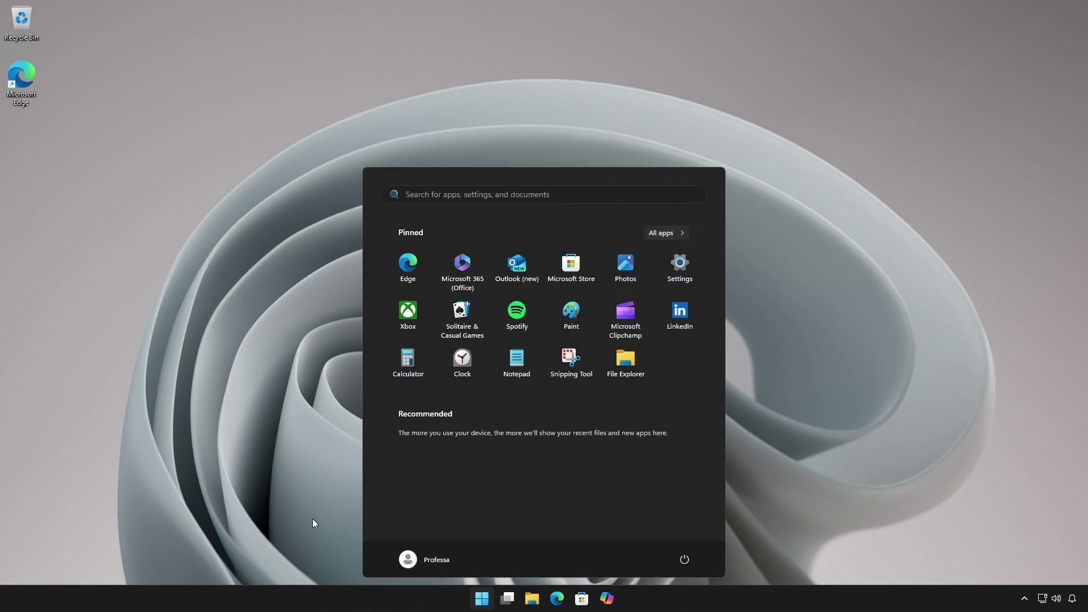
pyautogui.write('turn')
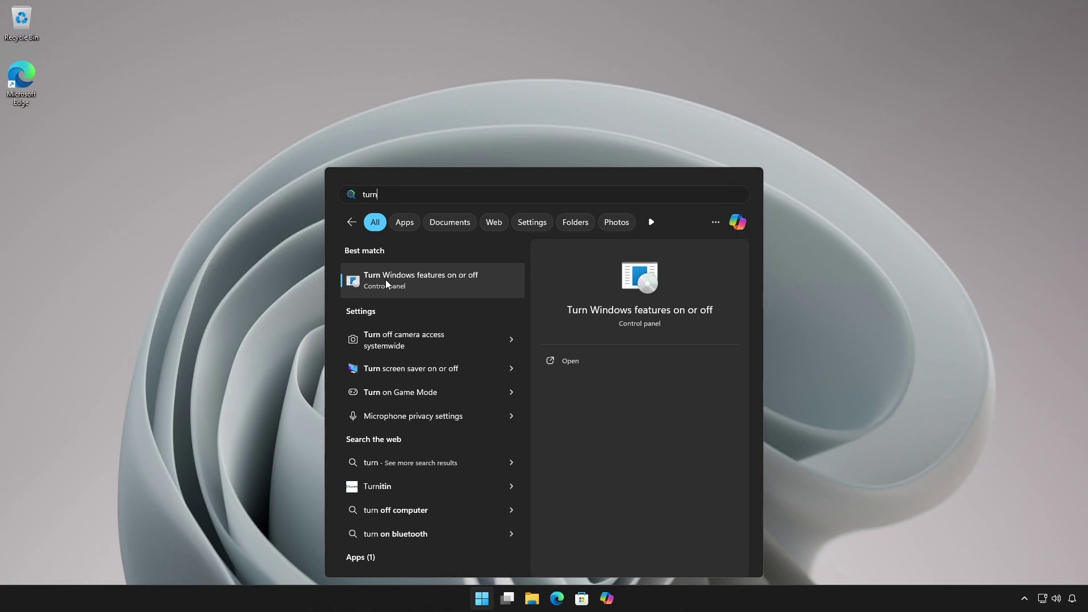
pyautogui.press('Return')
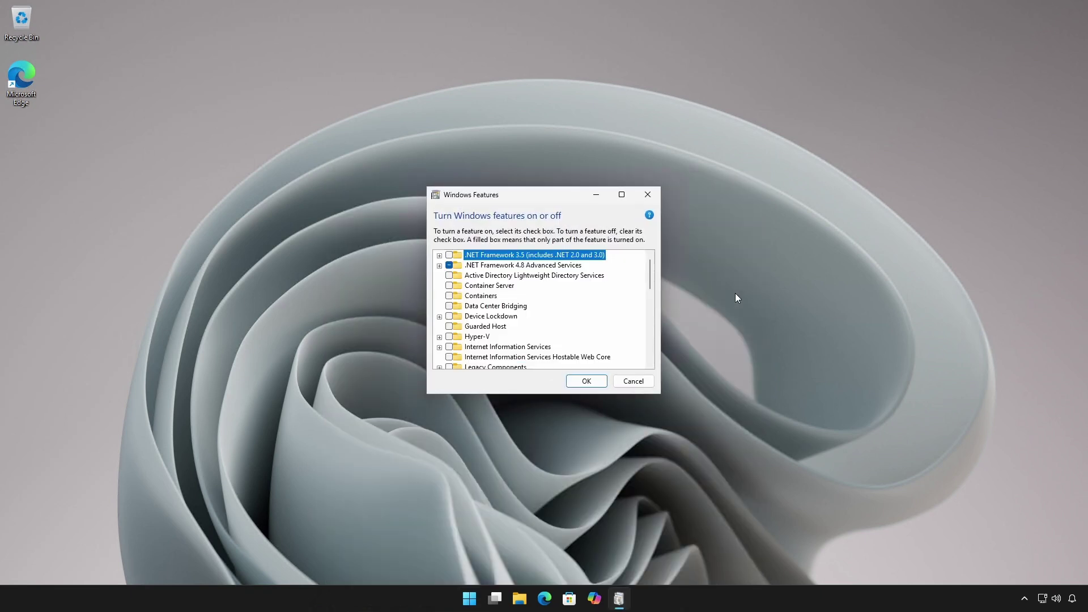
pyautogui.moveTo(651, 276); pyautogui.dragTo(695, 334)
pyautogui.click(475, 327)
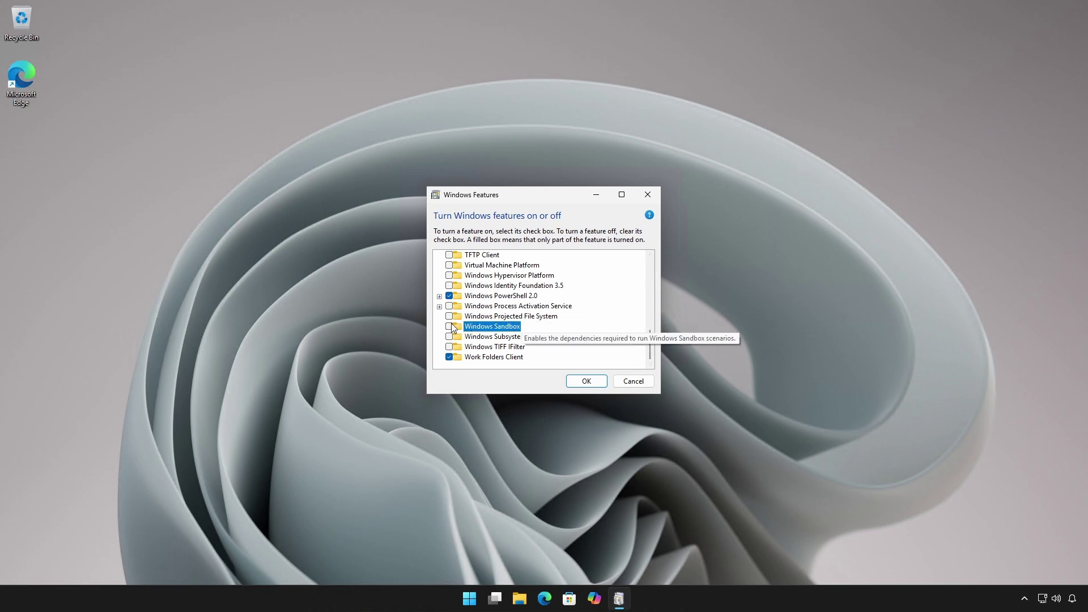
pyautogui.click(596, 384)
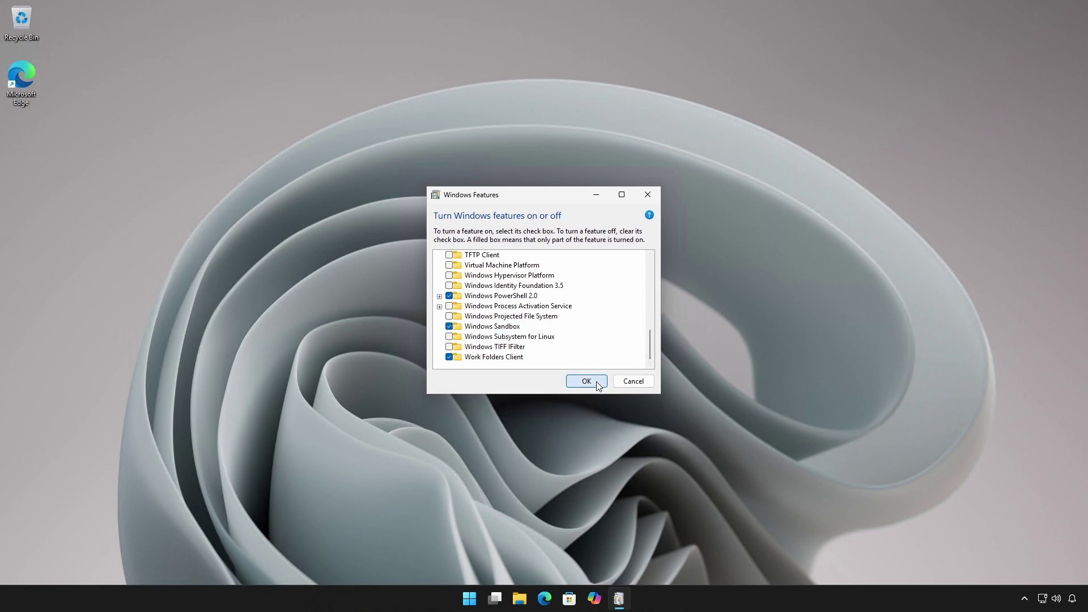
pyautogui.click(587, 383)
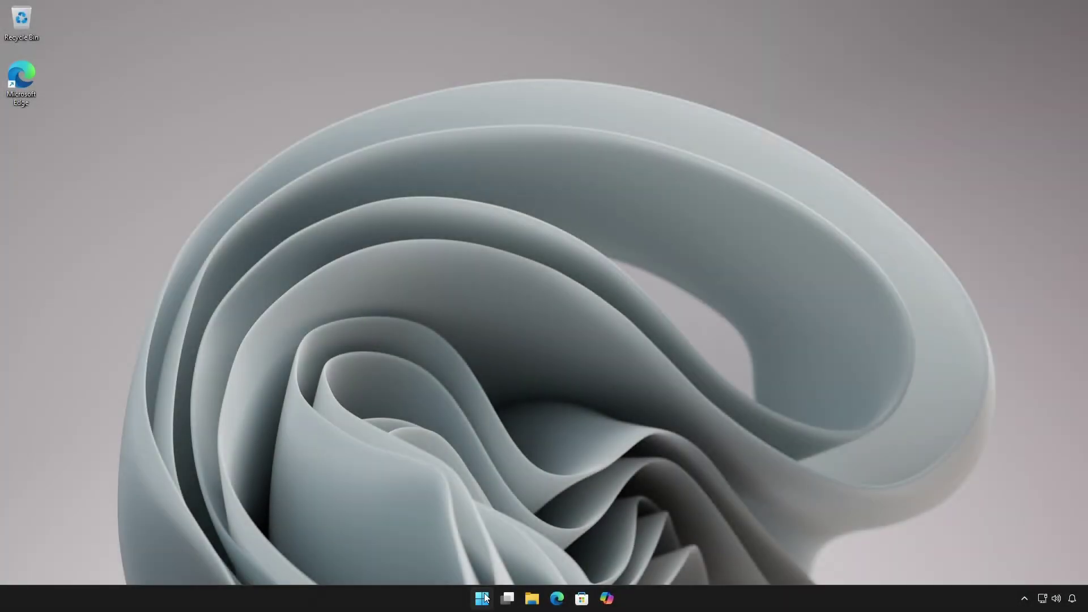
# In an admin Terminal, enable Containers-DisposableClientVM with Enable-WindowsOptionalFeature and answer Y to restart.
pyautogui.rightClick(482, 599)
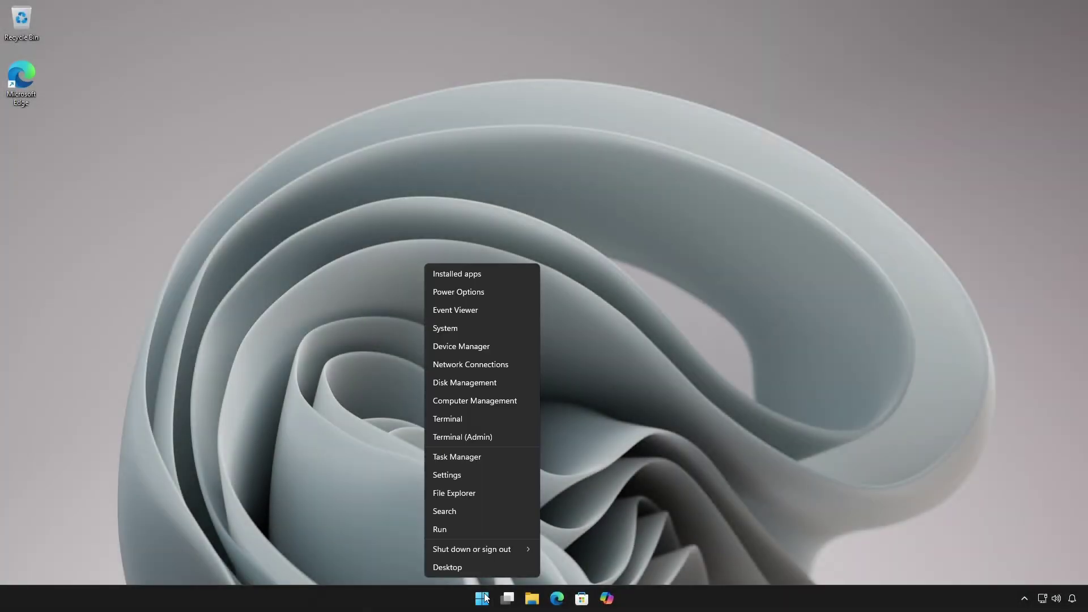
pyautogui.click(465, 437)
pyautogui.click(483, 396)
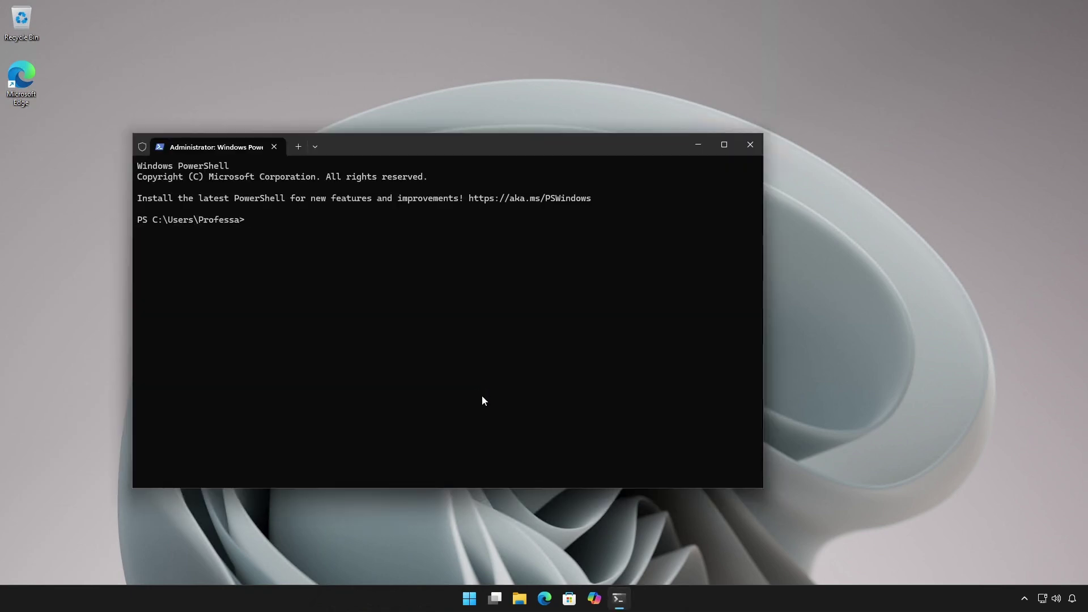
pyautogui.write('Enable-WindowsOptionalFeature -FeatureName "Containers-DisposableClientVM" -All -Online')
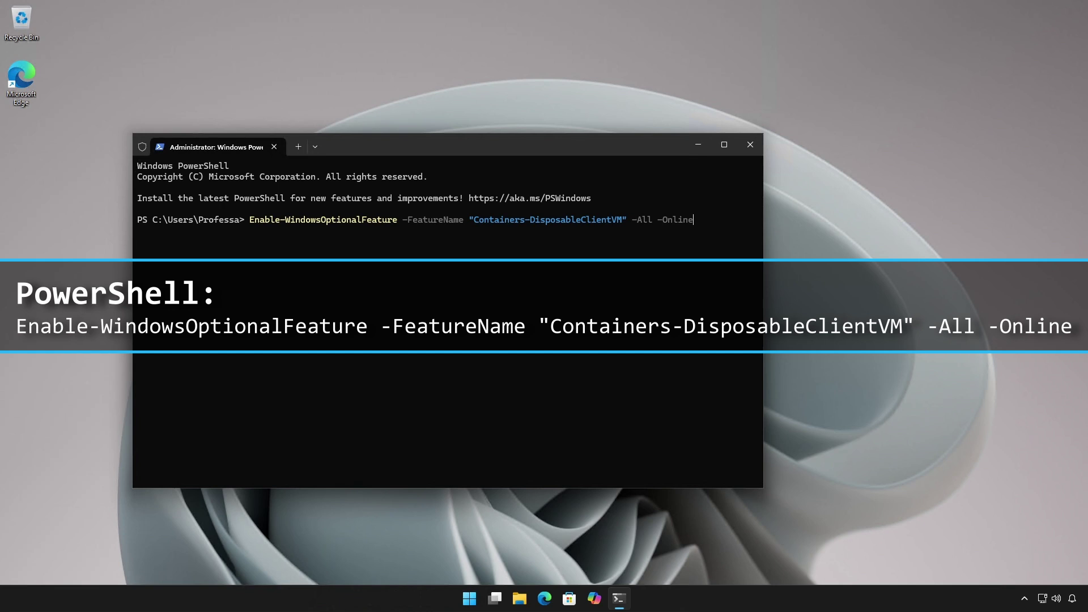
pyautogui.press('Return')
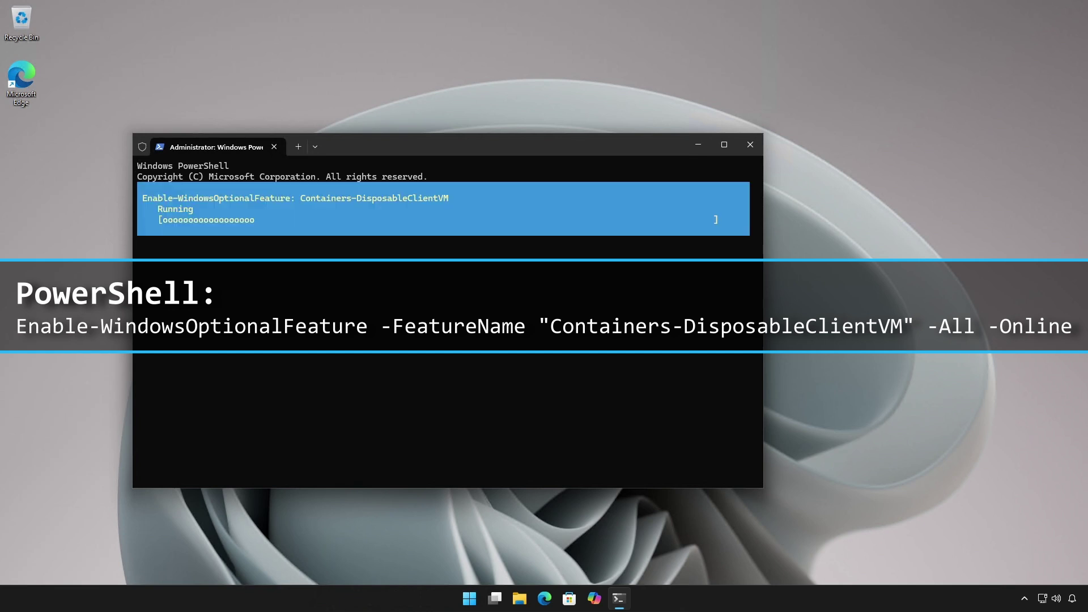
pyautogui.write('Y')
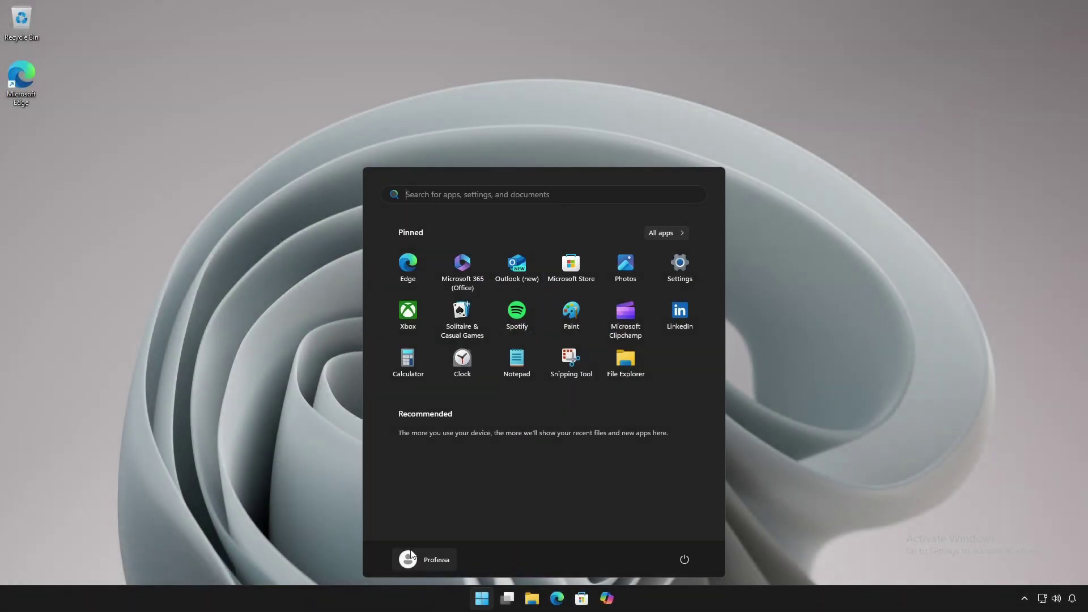
# Launch Windows Sandbox from the 'windows sandbox' search result, then again with WindowsSandbox.exe in Terminal.
pyautogui.write('window')
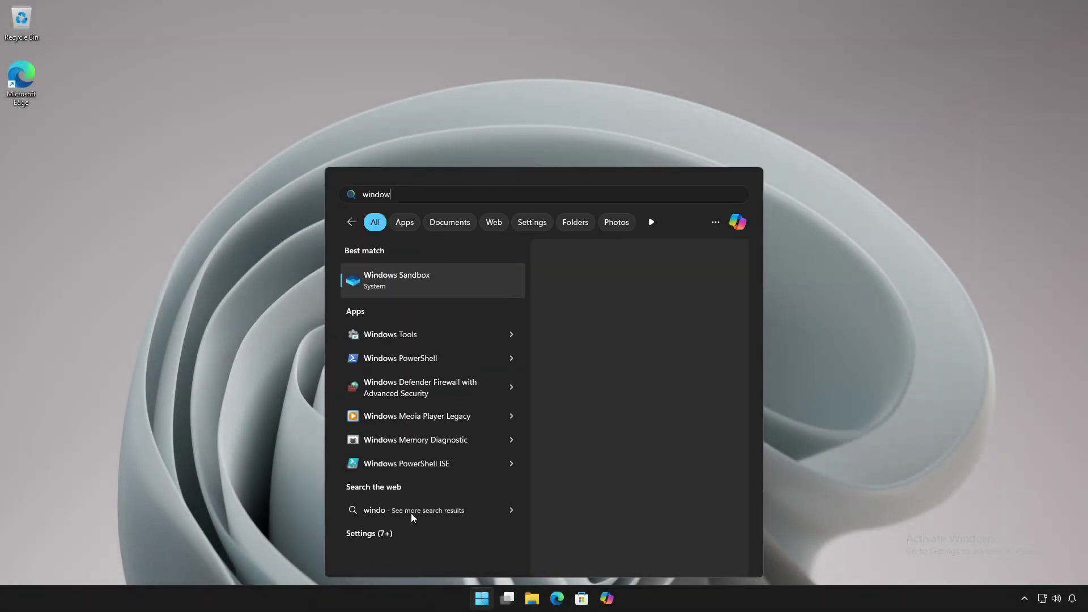
pyautogui.write('s sandbox')
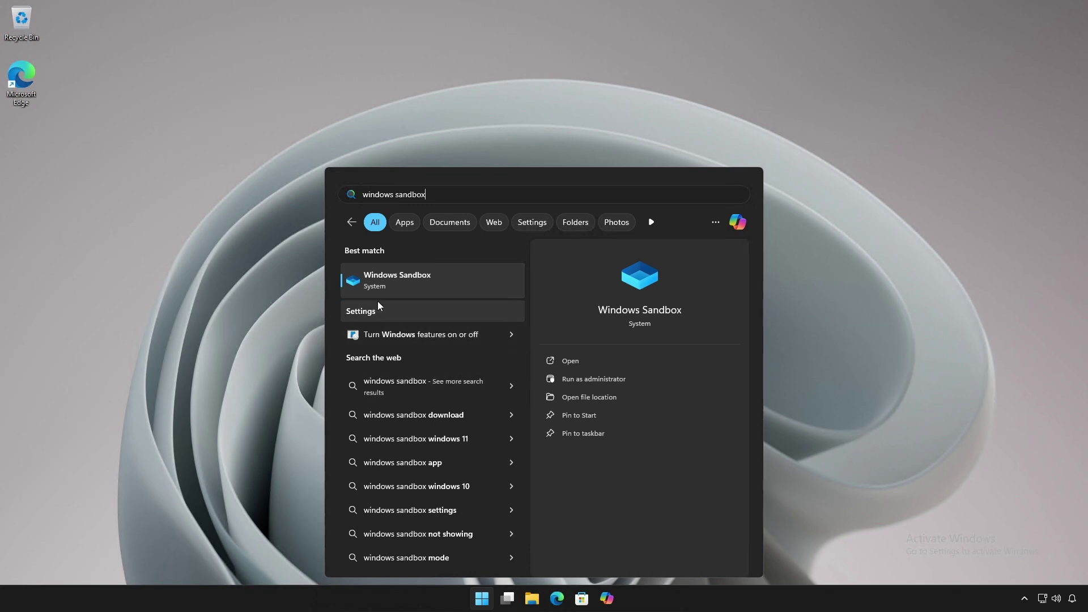
pyautogui.click(383, 289)
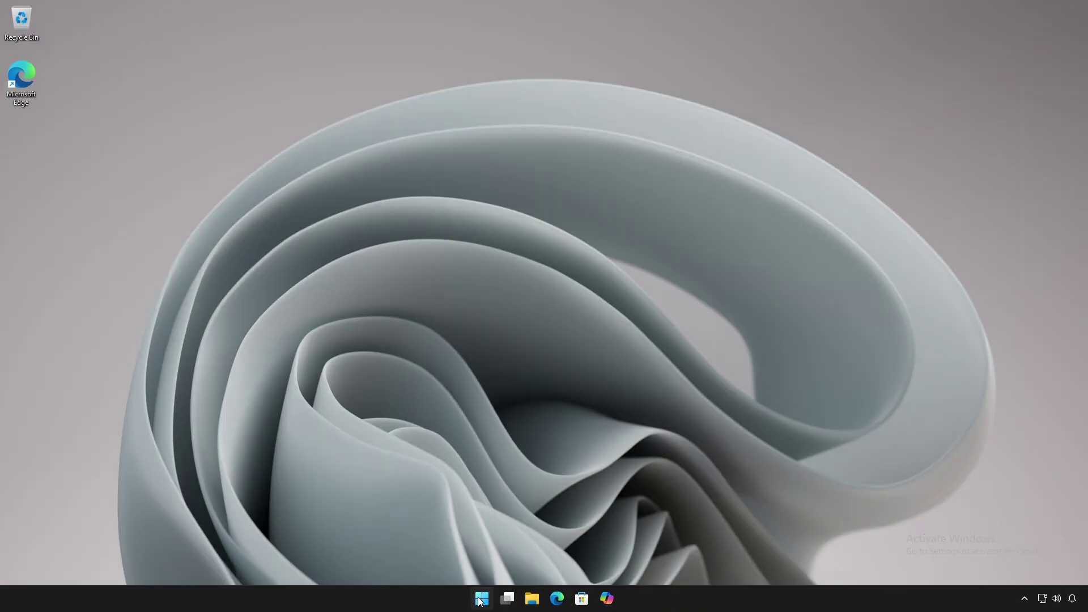
pyautogui.rightClick(482, 599)
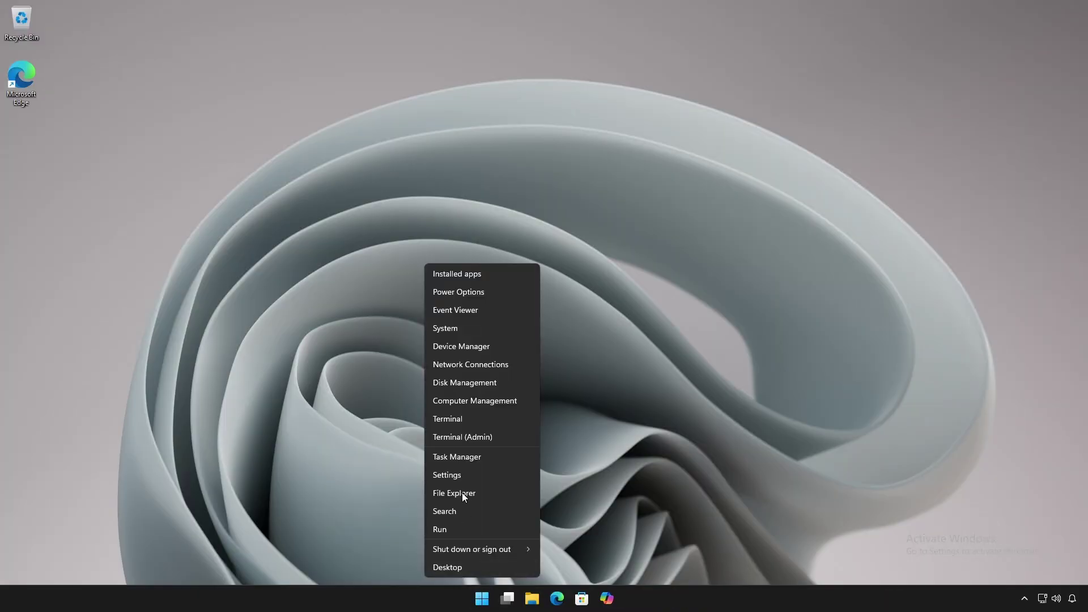
pyautogui.click(452, 417)
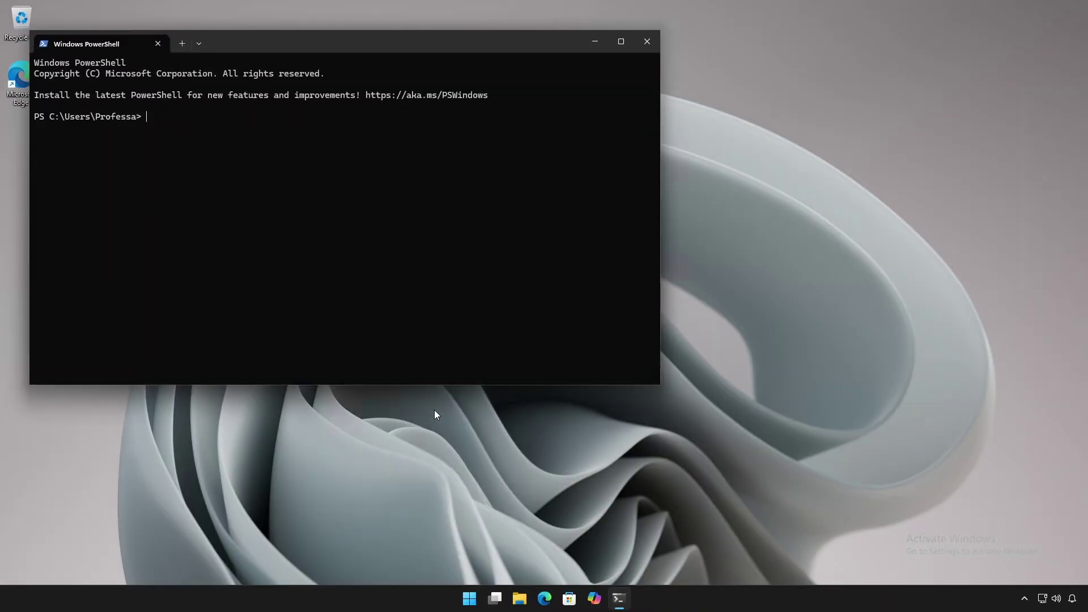
pyautogui.write('WindowsSandbox.exe')
pyautogui.press('Return')
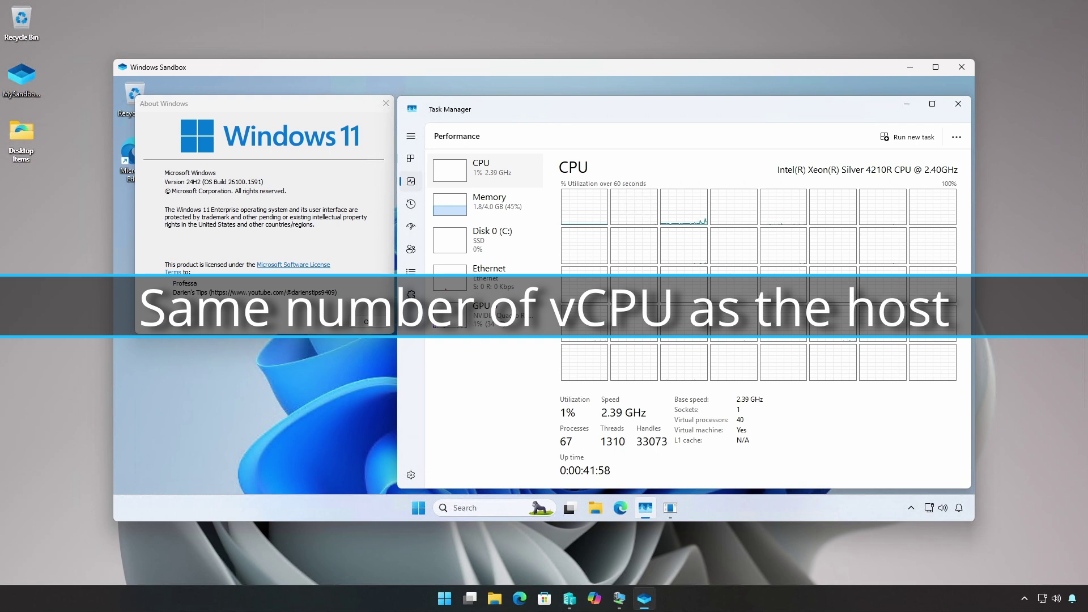
pyautogui.click(487, 270)
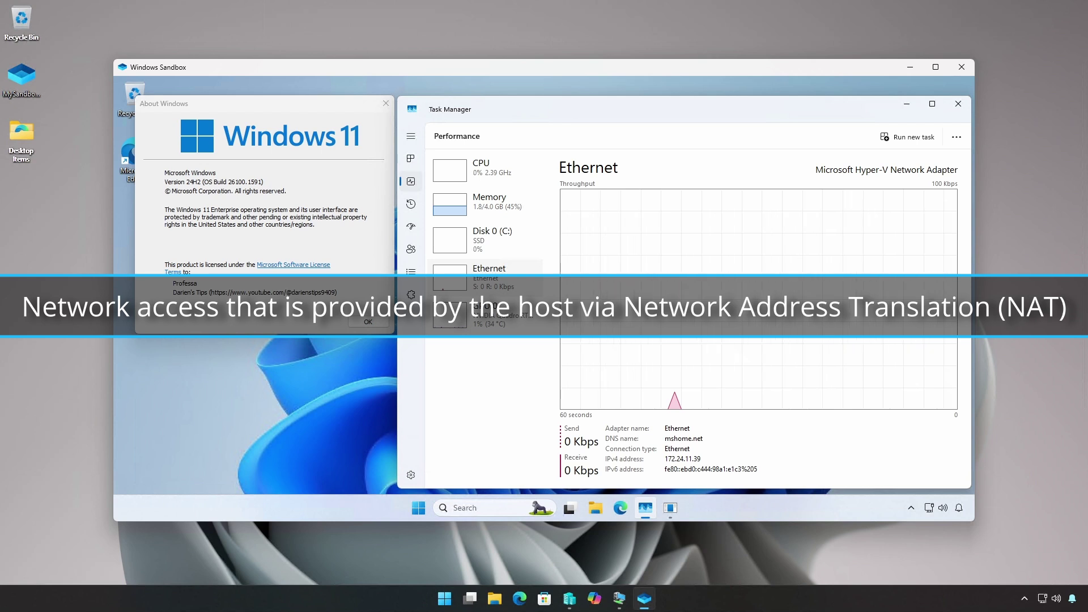
pyautogui.click(482, 310)
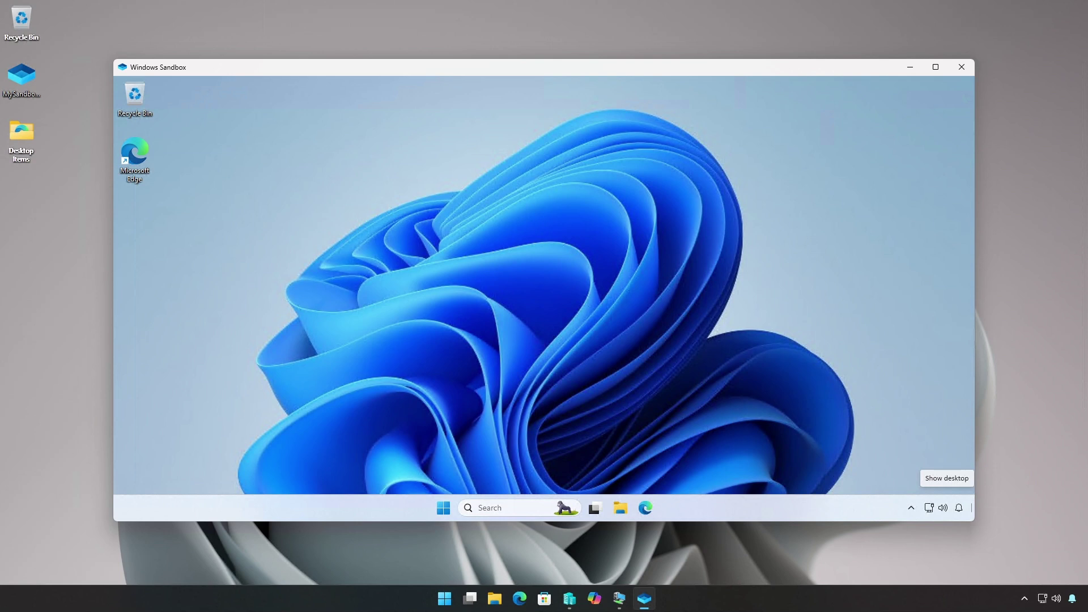
# Maximize the sandbox window and restart Windows inside the sandbox.
pyautogui.moveTo(974, 521); pyautogui.dragTo(1017, 555)
pyautogui.click(977, 67)
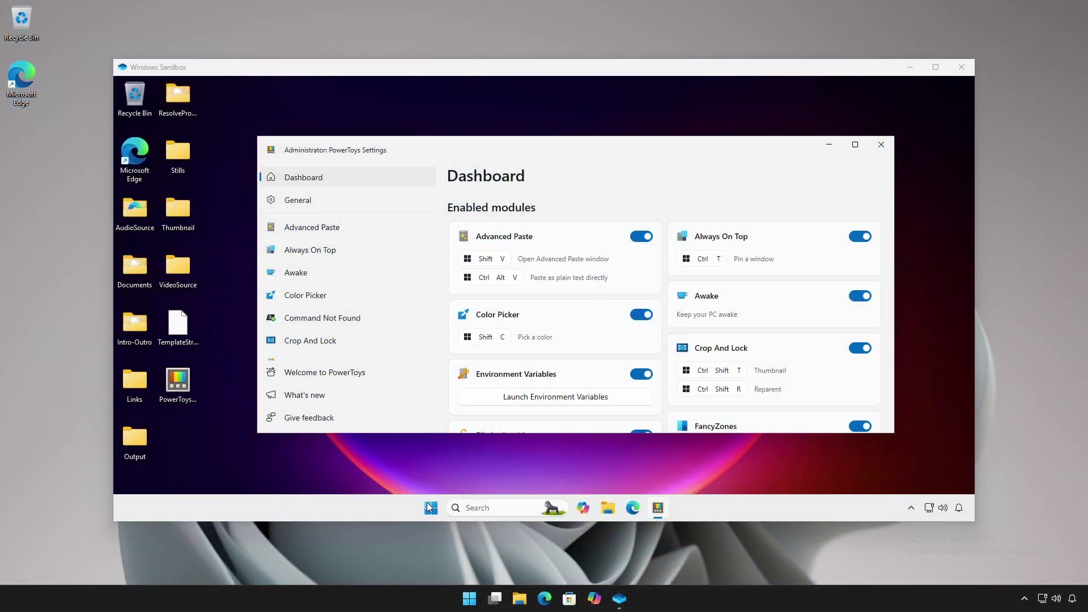
pyautogui.click(430, 507)
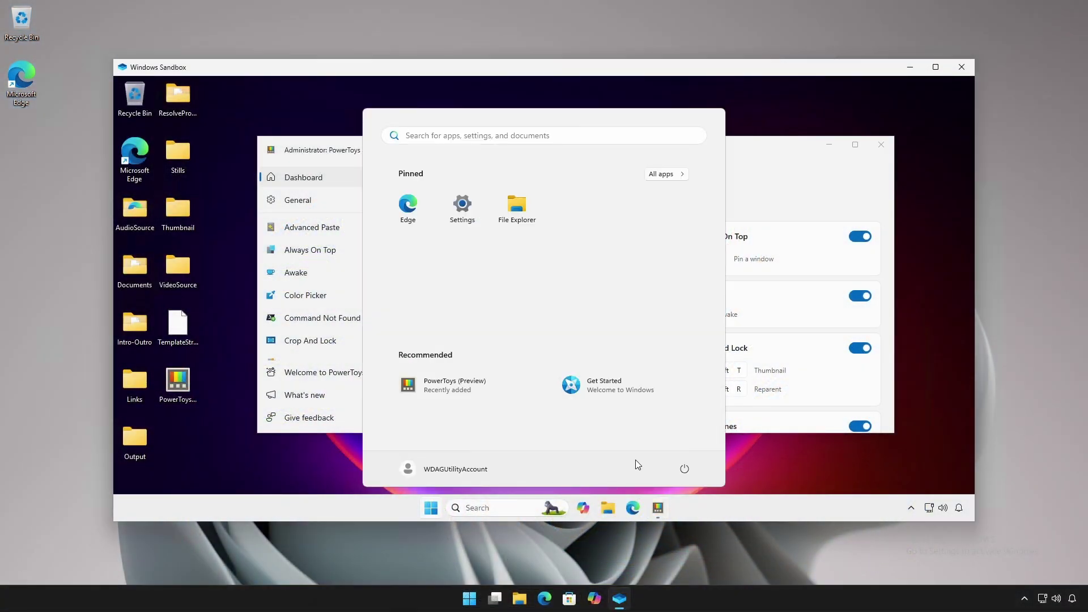
pyautogui.click(688, 471)
pyautogui.click(689, 447)
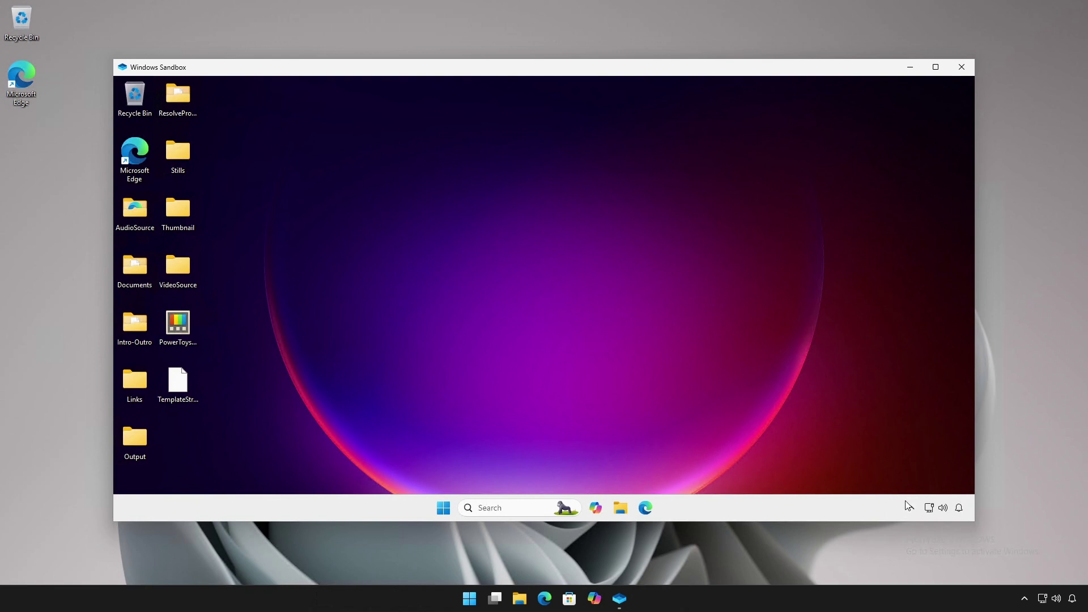
# Open PowerToys Settings from the sandbox's hidden tray icons.
pyautogui.click(911, 509)
pyautogui.rightClick(922, 474)
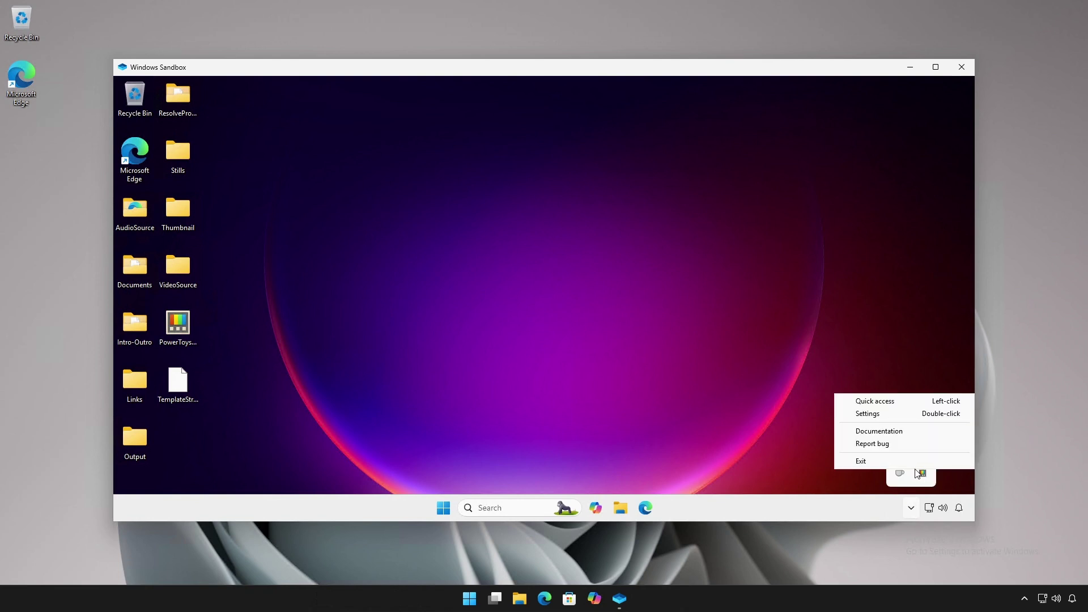
pyautogui.click(878, 415)
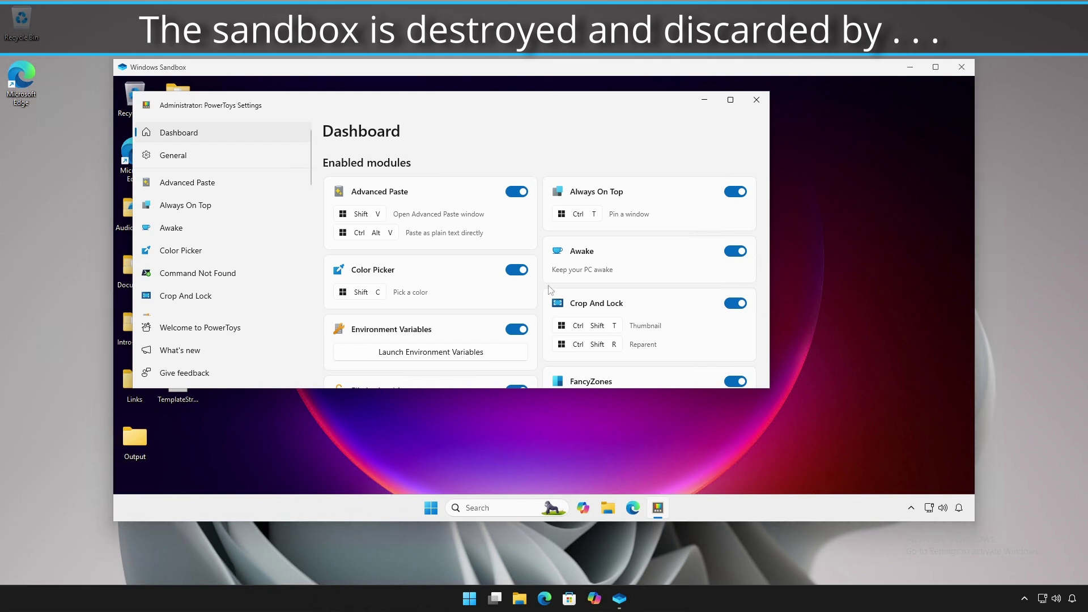
# Sign the sandbox user out and acknowledge the sandbox closing.
pyautogui.click(431, 508)
pyautogui.click(448, 470)
pyautogui.click(561, 396)
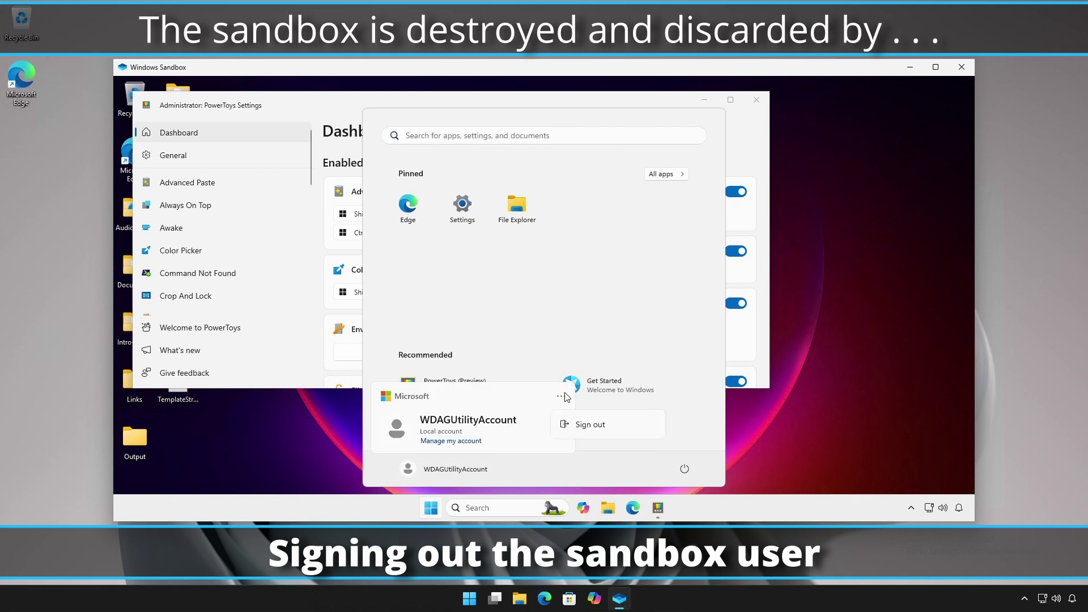
pyautogui.click(587, 426)
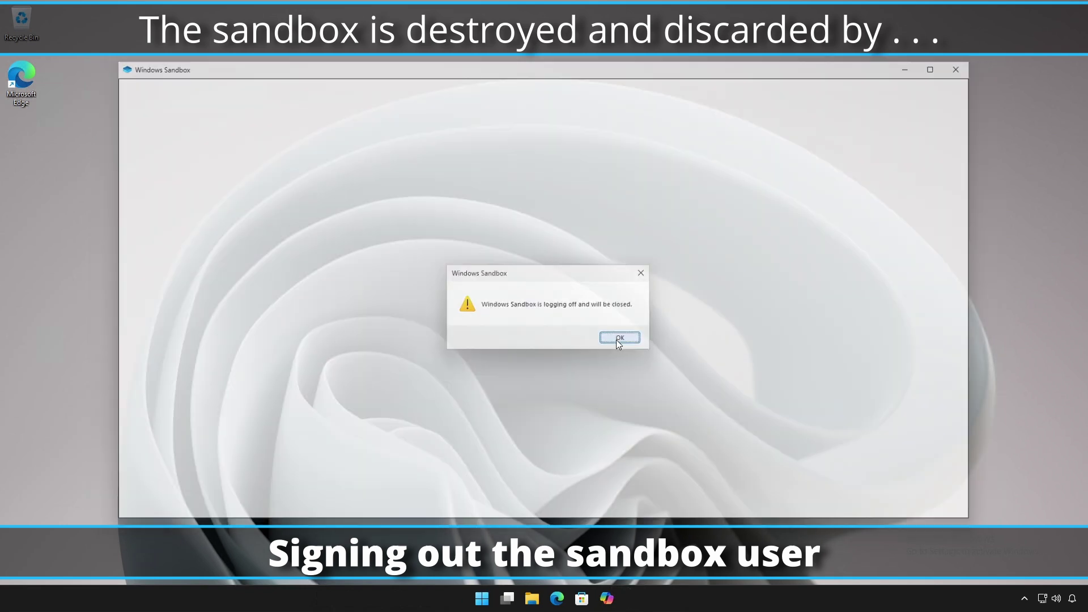
pyautogui.click(619, 338)
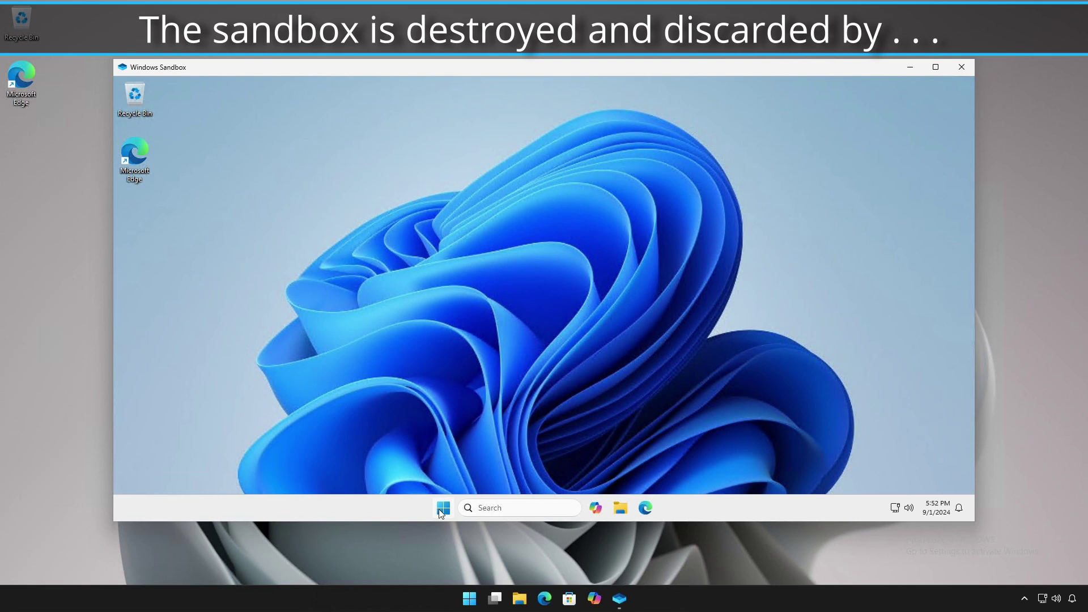
# Shut down the next sandbox from its power menu and acknowledge the closure.
pyautogui.click(442, 509)
pyautogui.click(684, 468)
pyautogui.click(695, 427)
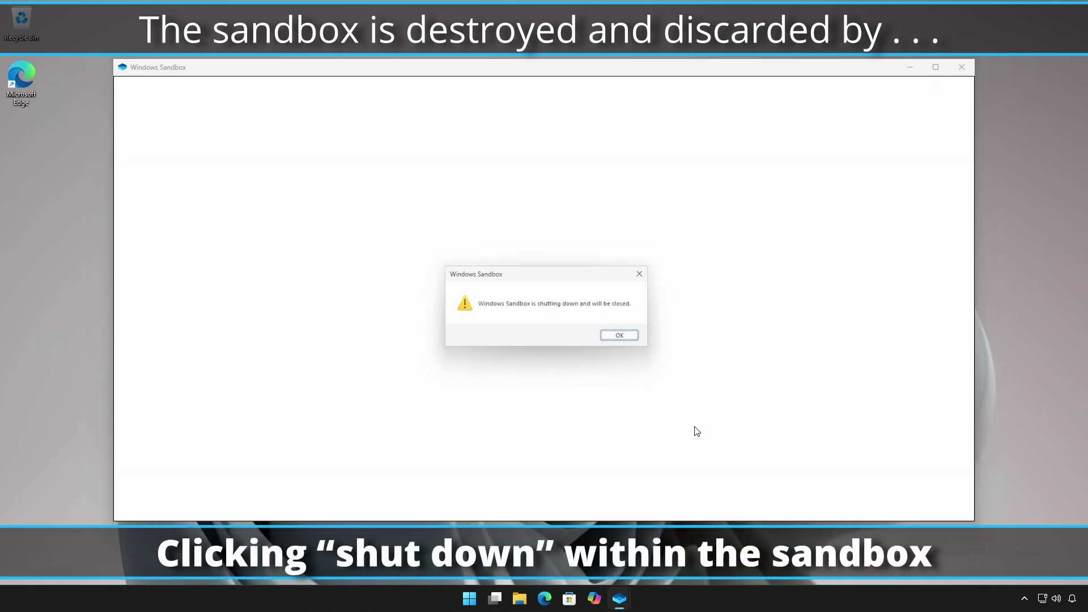
pyautogui.click(636, 342)
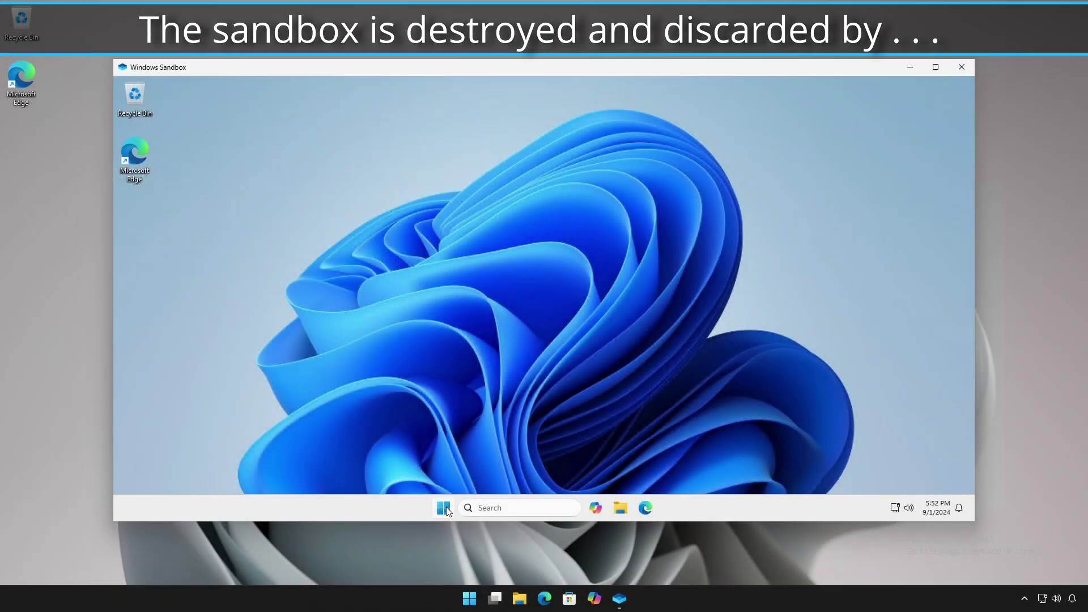
# Disconnect from a sandbox, then discard another one with the window's Close button.
pyautogui.click(444, 508)
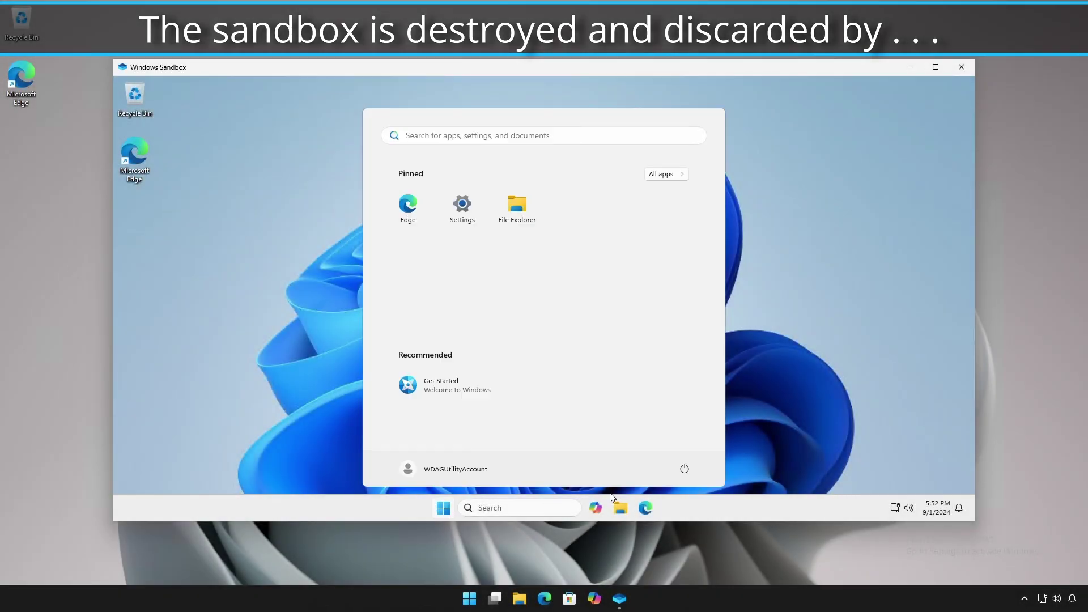
pyautogui.click(685, 469)
pyautogui.click(684, 410)
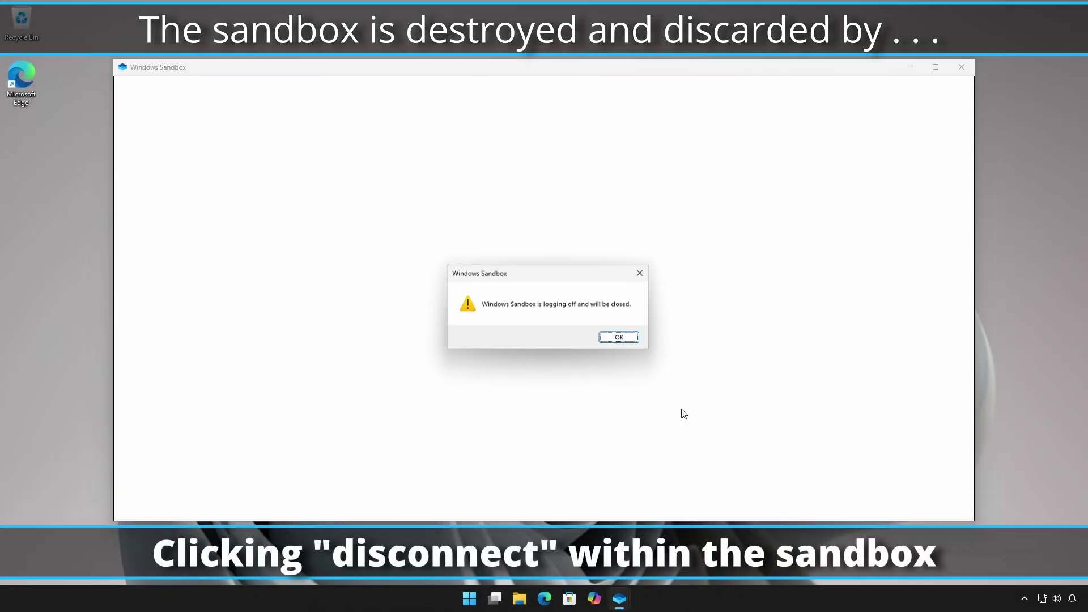
pyautogui.click(622, 339)
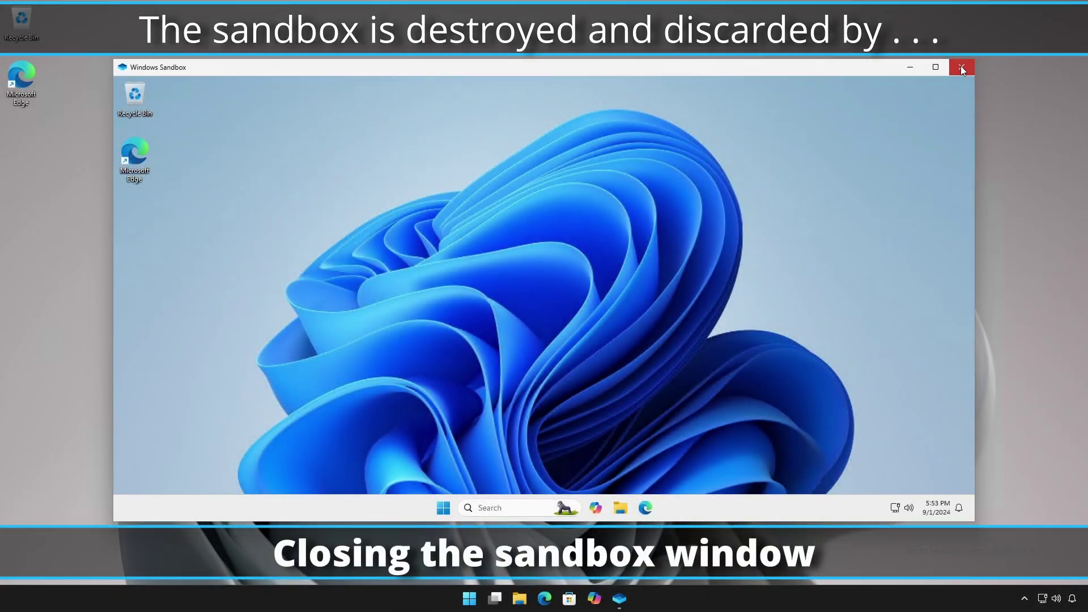
pyautogui.click(961, 66)
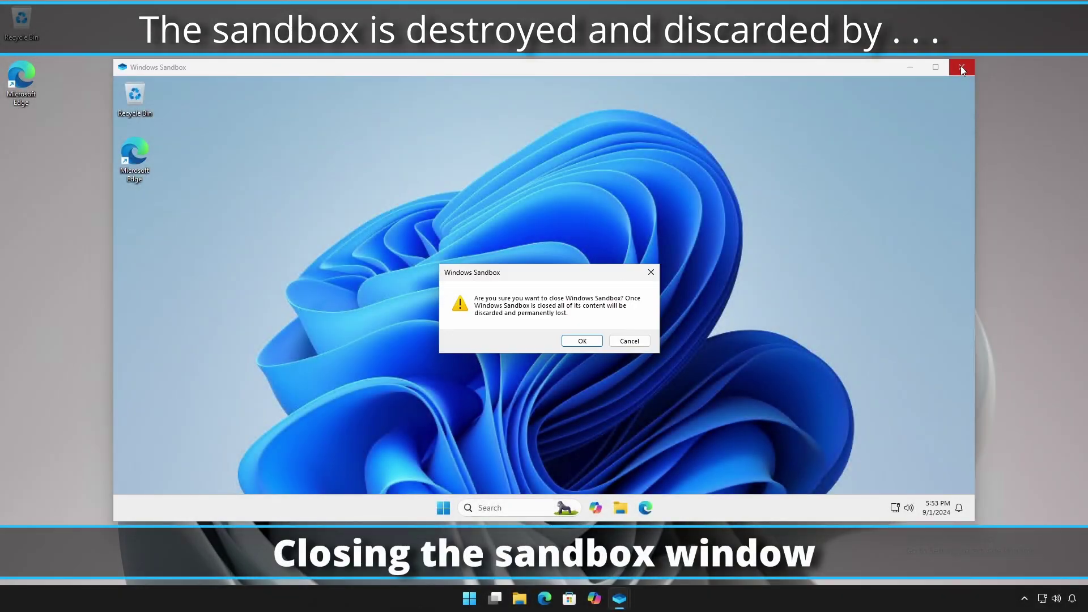
pyautogui.click(579, 342)
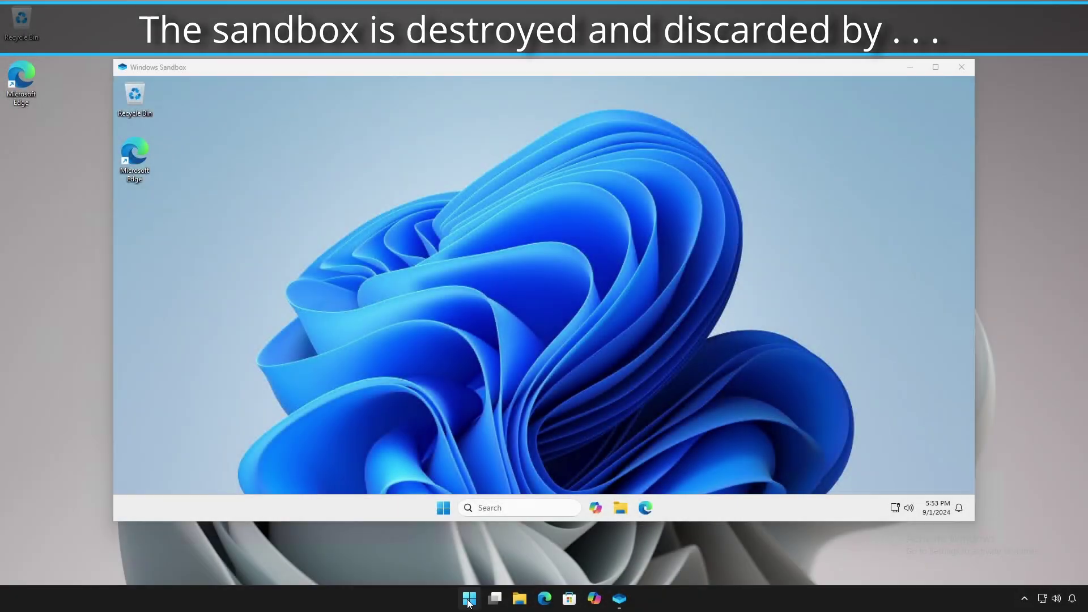
# Sign out of the host computer, then restart the host.
pyautogui.click(469, 600)
pyautogui.click(427, 560)
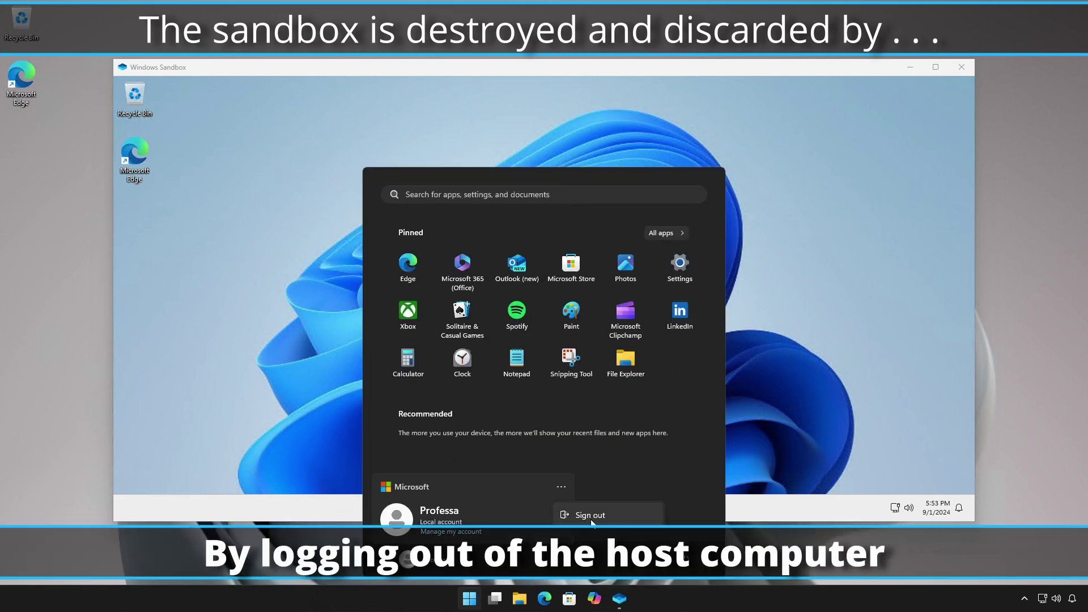
pyautogui.click(589, 515)
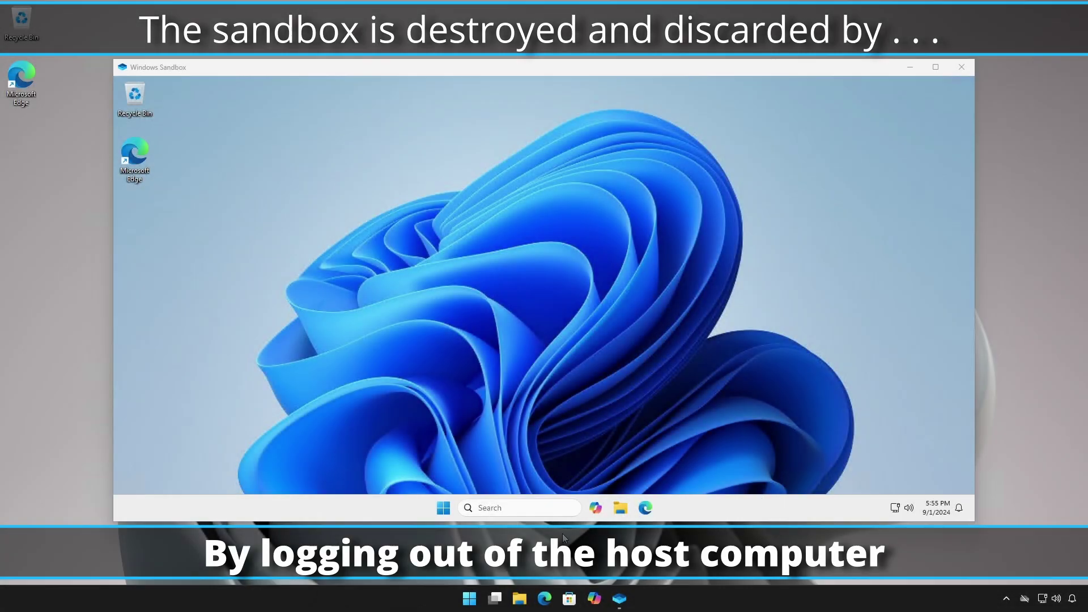
pyautogui.click(470, 599)
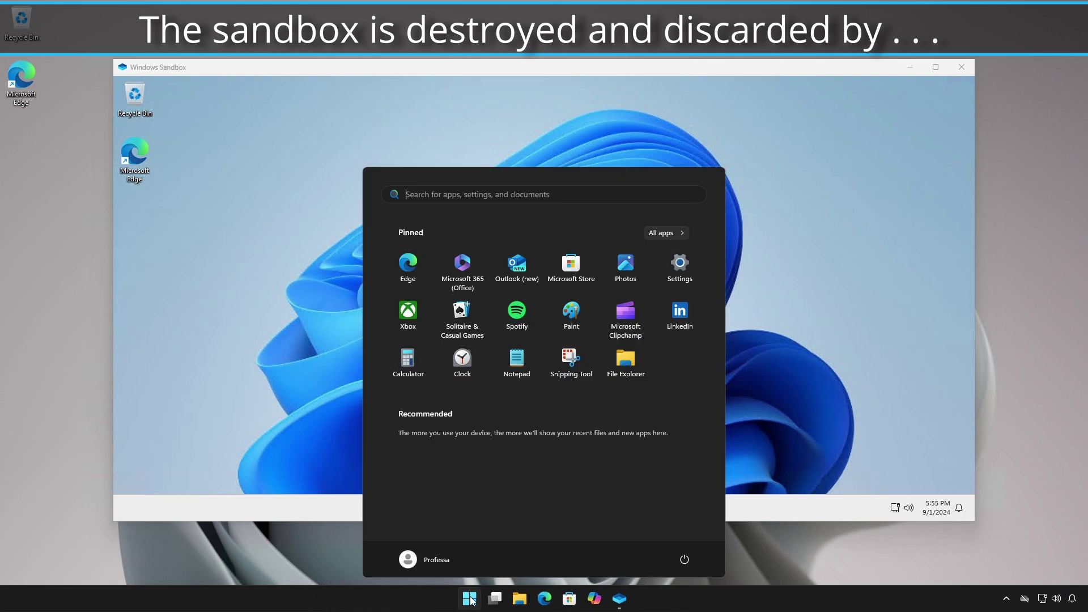
pyautogui.click(684, 559)
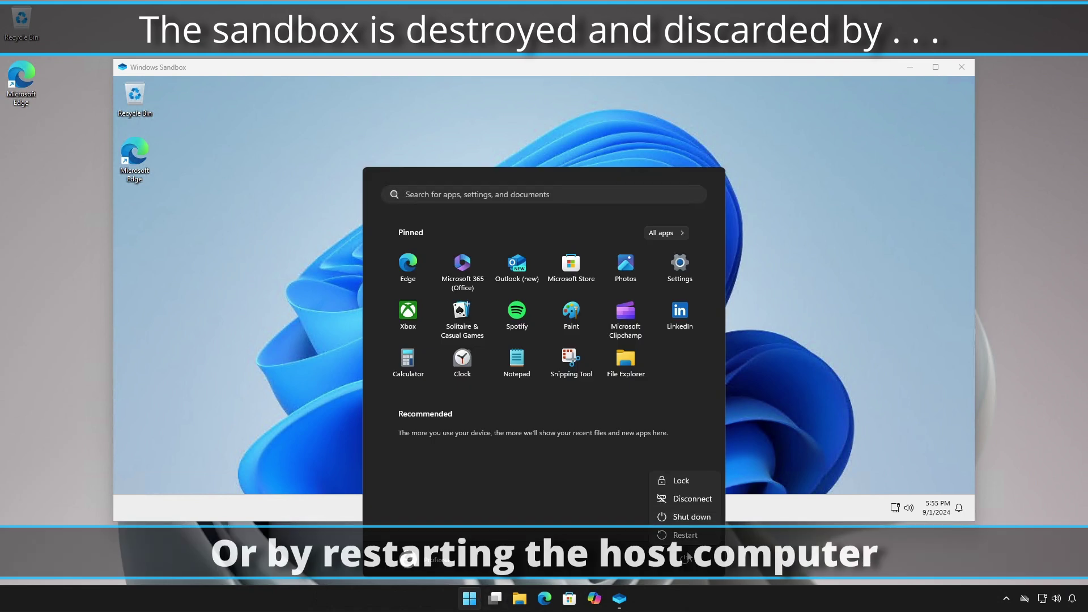
pyautogui.click(685, 537)
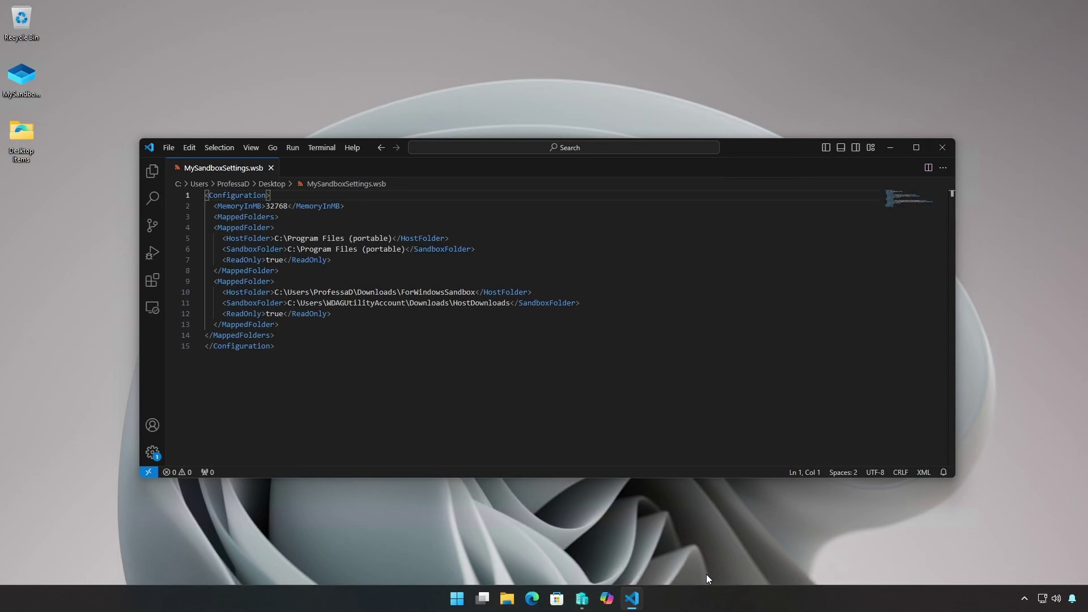
# Highlight the 32768 MemoryInMB line and both mapped-folder blocks, then minimize VS Code.
pyautogui.moveTo(344, 206); pyautogui.dragTo(205, 206)
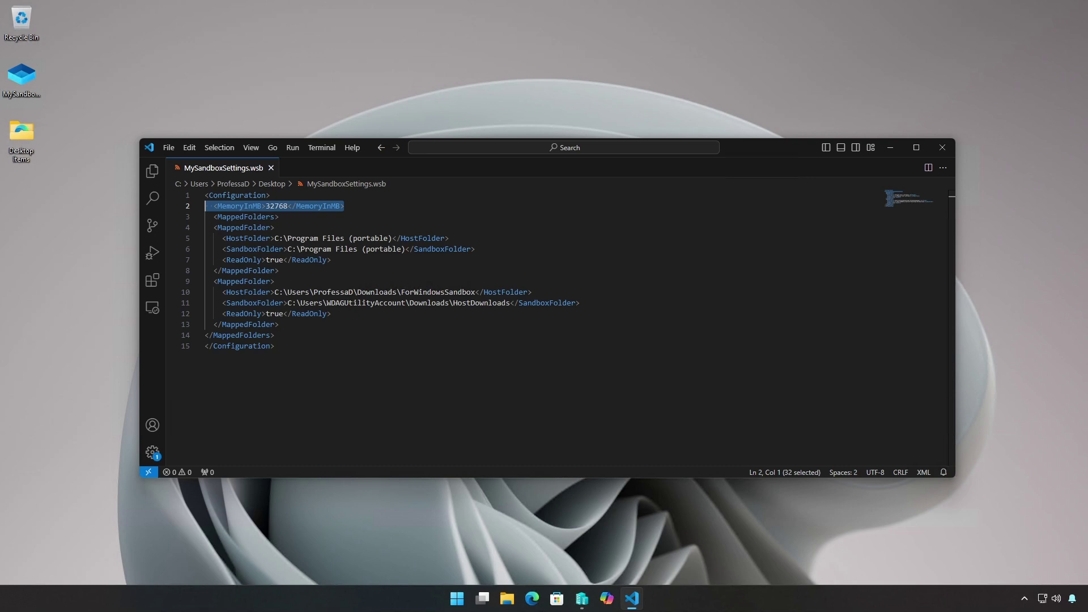
pyautogui.moveTo(331, 260); pyautogui.dragTo(205, 238)
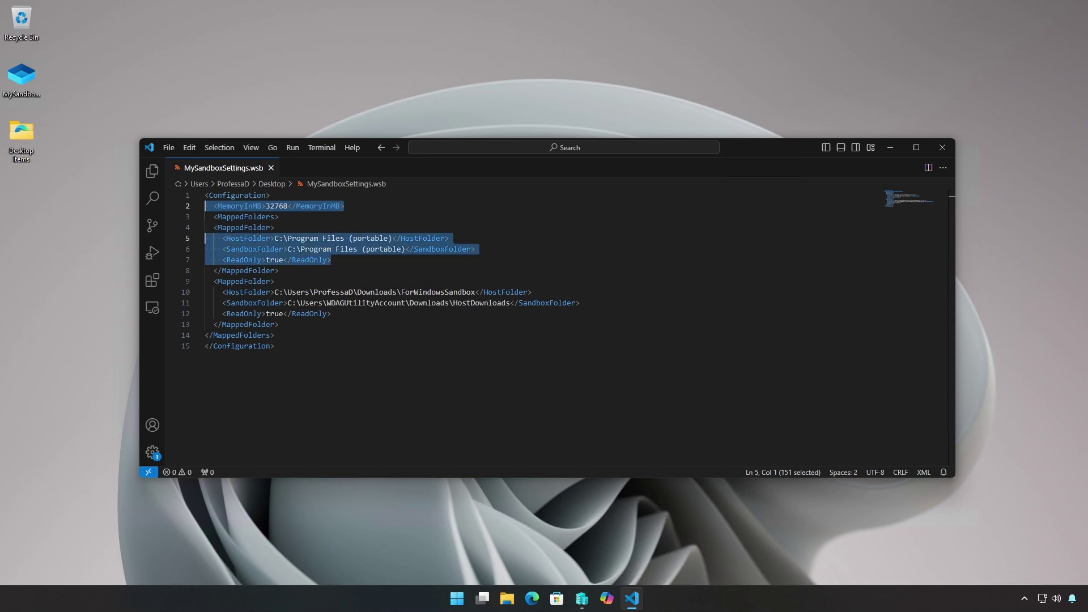
pyautogui.moveTo(331, 313); pyautogui.dragTo(205, 292)
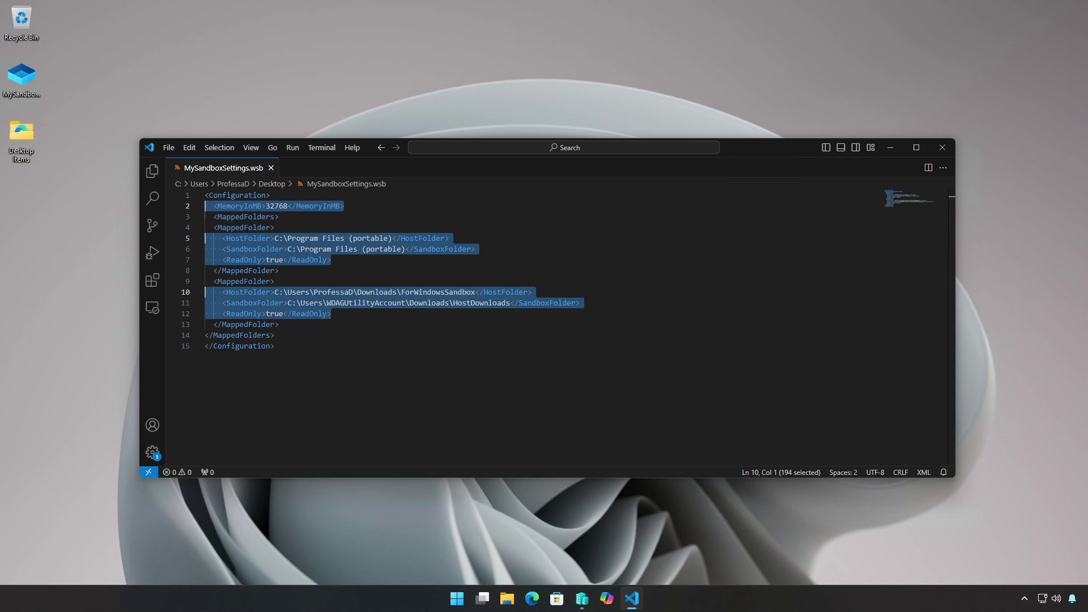
pyautogui.hotkey('ctrl', 'Home')
pyautogui.click(632, 598)
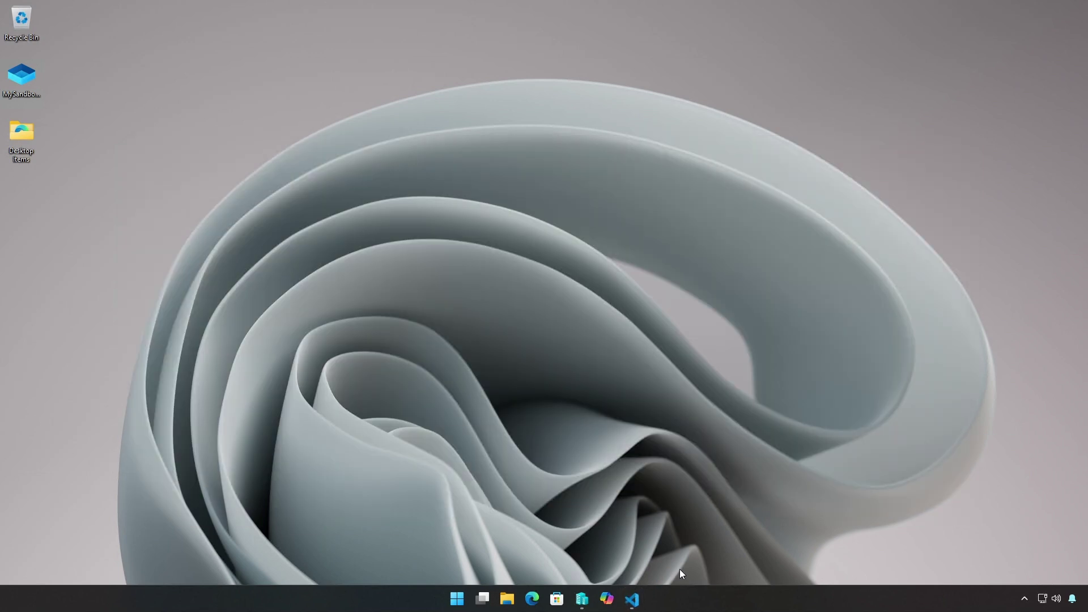
# Launch the sandbox from MySandboxSettings.wsb and check its memory in Task Manager.
pyautogui.doubleClick(24, 81)
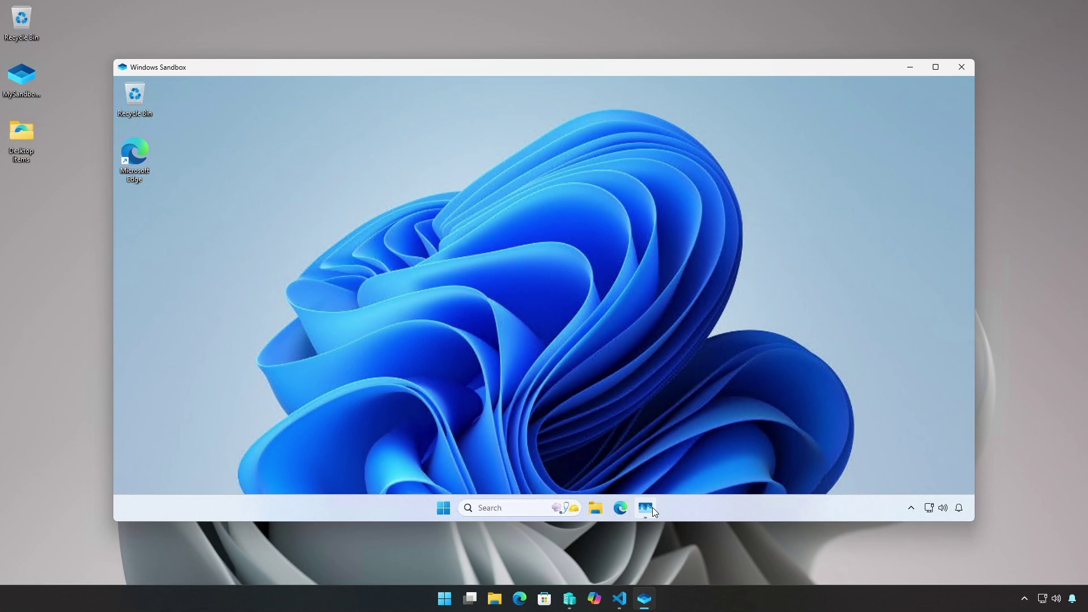
pyautogui.click(651, 508)
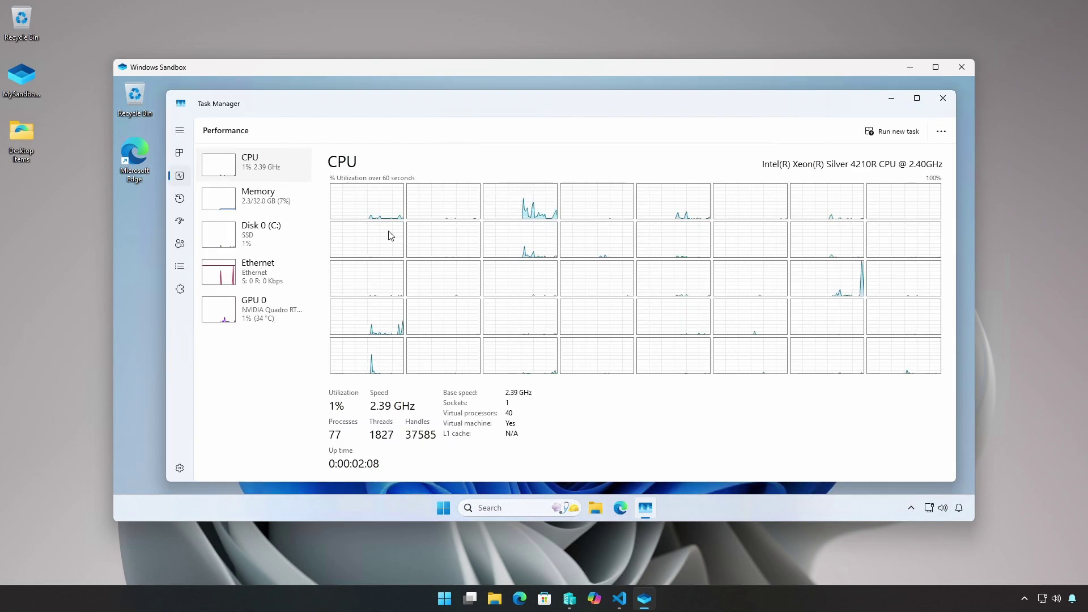
pyautogui.click(261, 198)
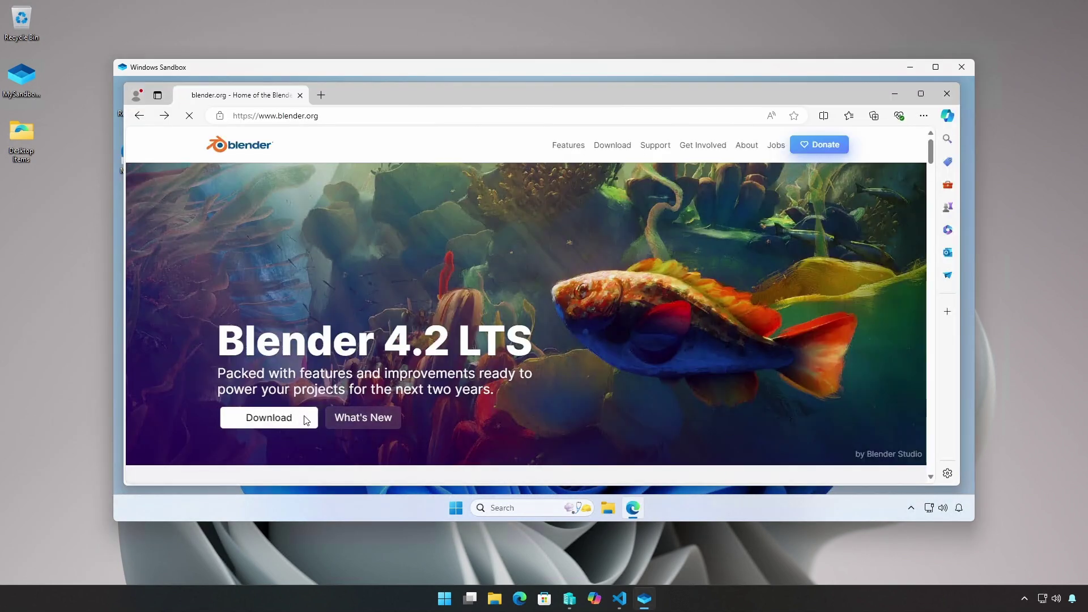
# Download the Blender 4.2.1 LTS installer from blender.org and complete its installation.
pyautogui.click(306, 420)
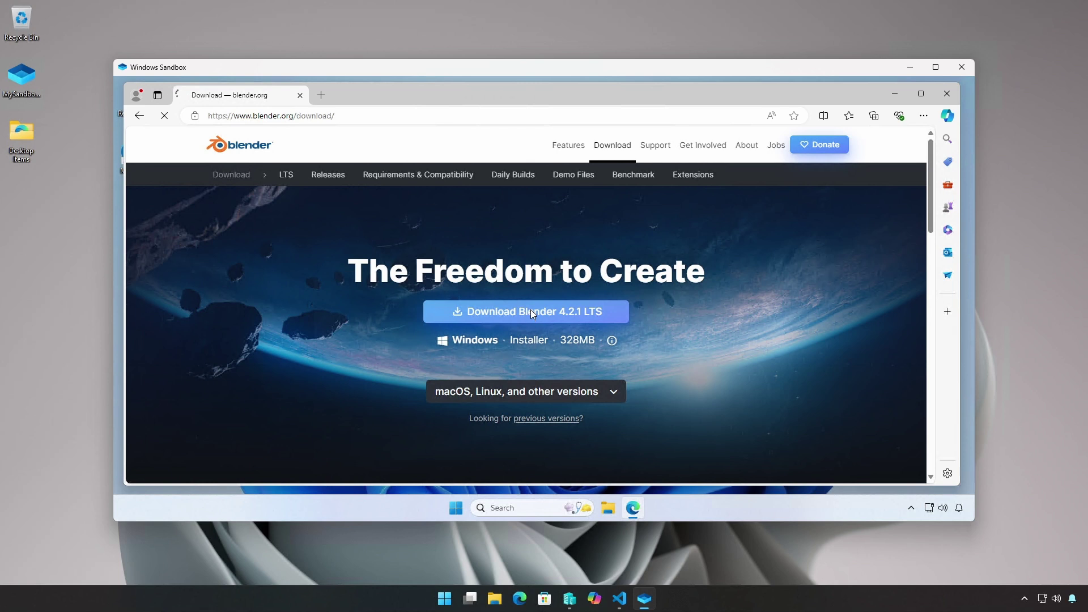
pyautogui.click(531, 313)
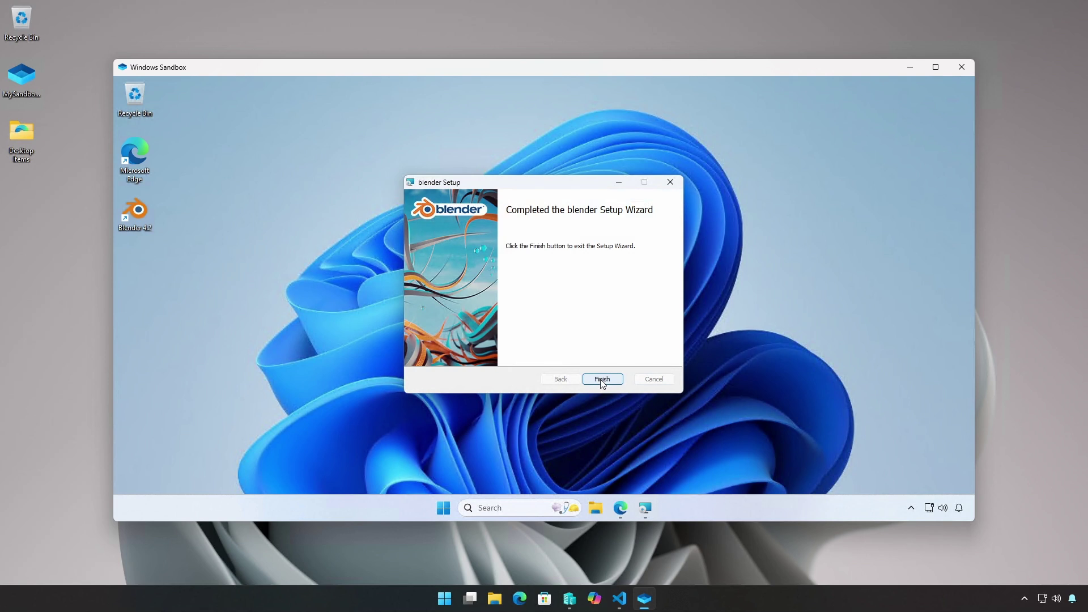
pyautogui.click(602, 380)
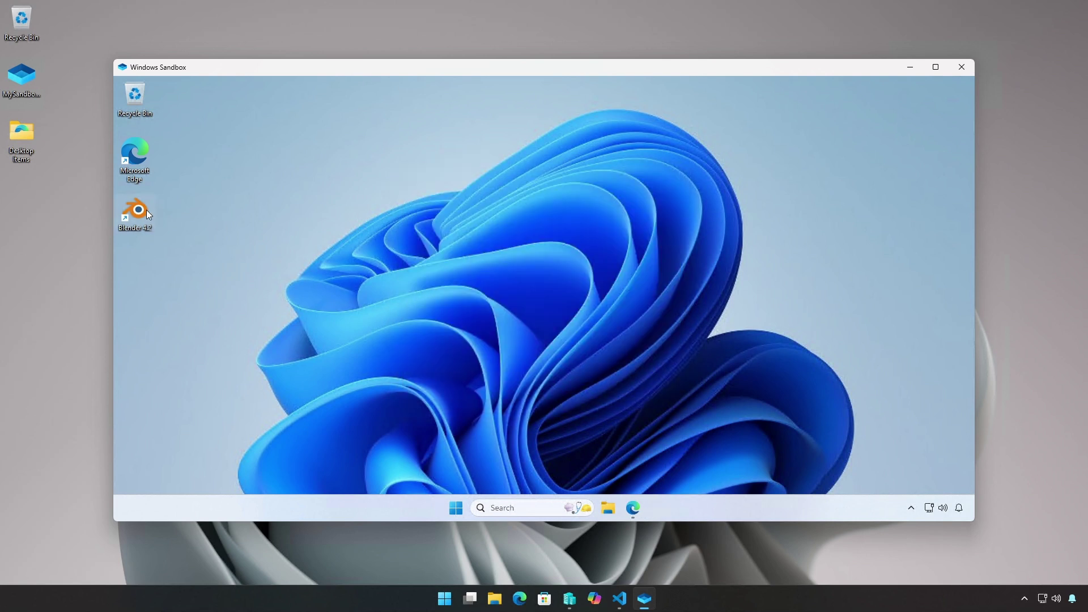
# Install the Visual C++ 2015-2022 x64 redistributable after Blender fails on missing VCRUNTIME140.dll.
pyautogui.doubleClick(142, 211)
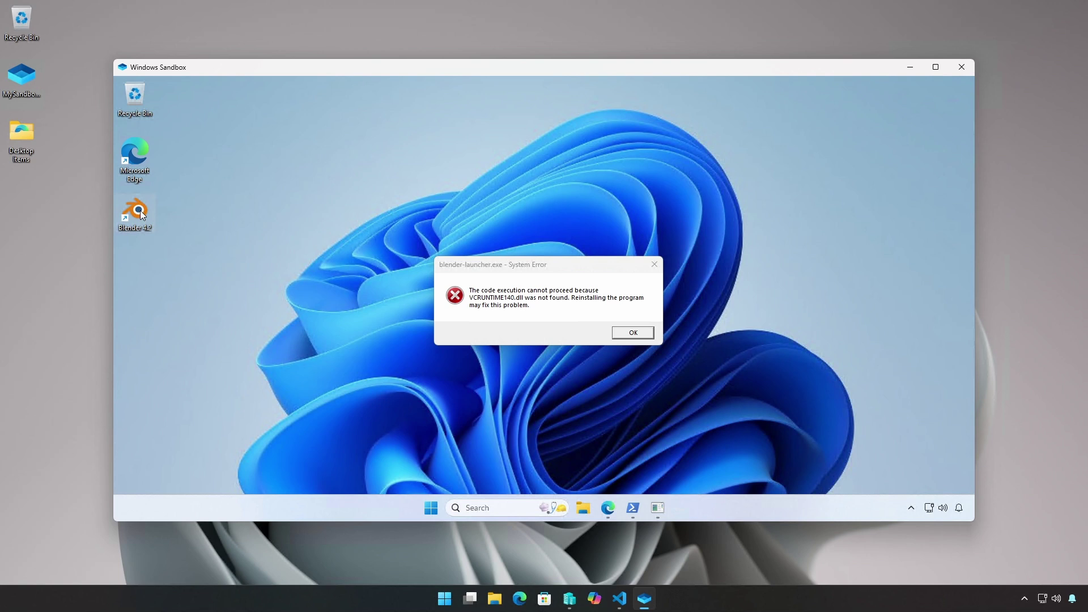
pyautogui.click(637, 332)
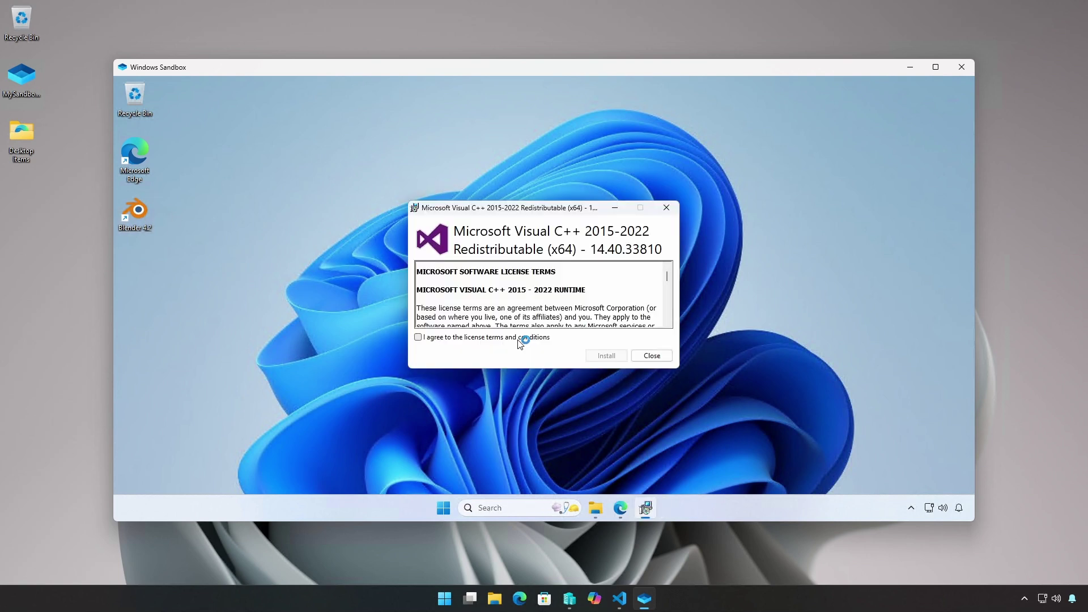
pyautogui.click(418, 337)
pyautogui.click(607, 355)
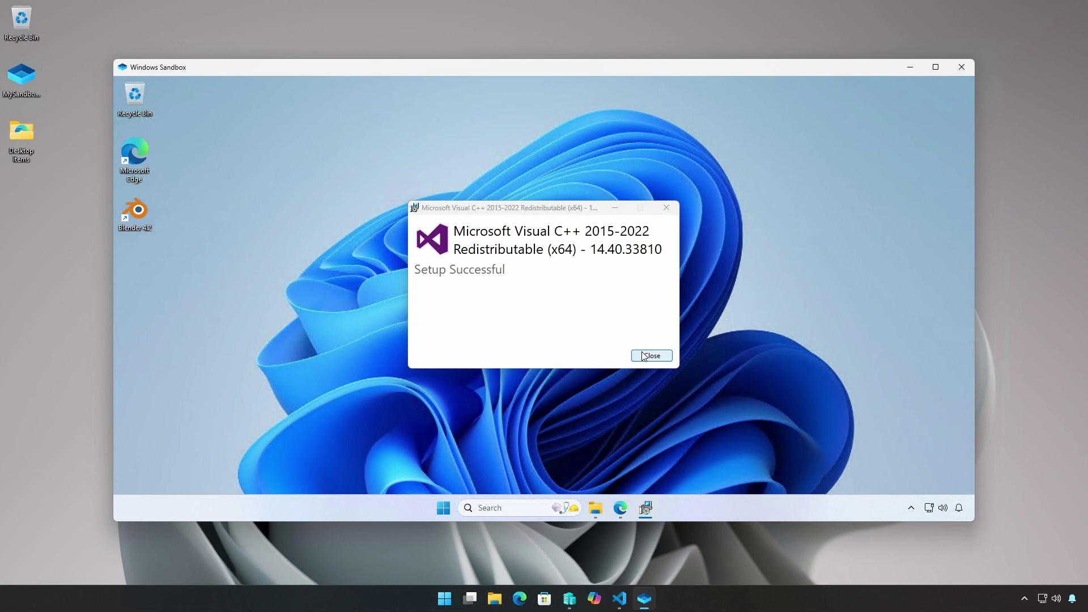
pyautogui.click(645, 354)
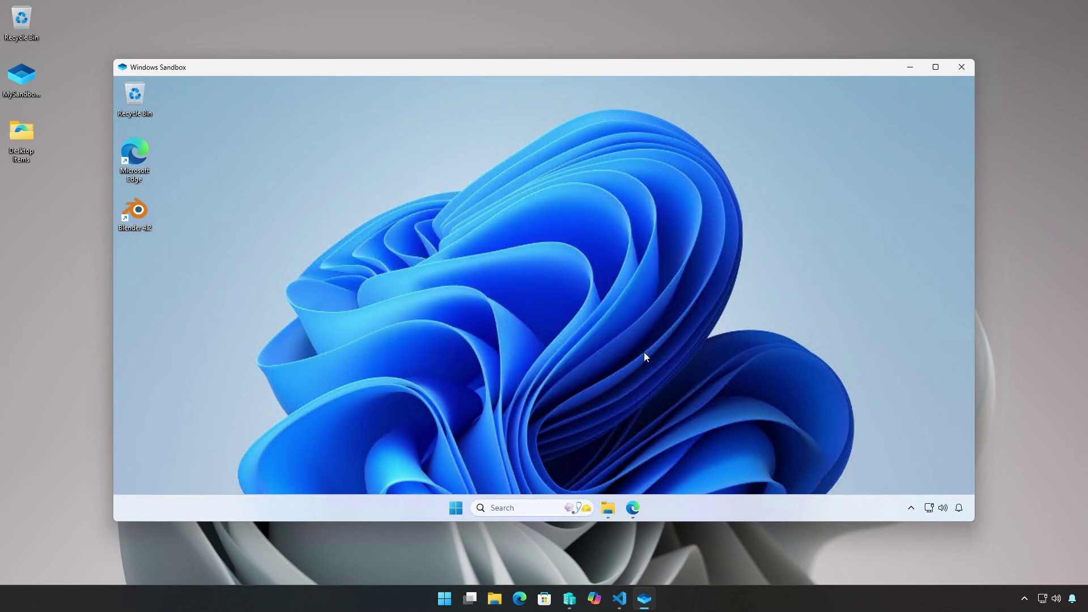
# Launch Blender 4.2, orbit around its default scene, then close it.
pyautogui.doubleClick(140, 209)
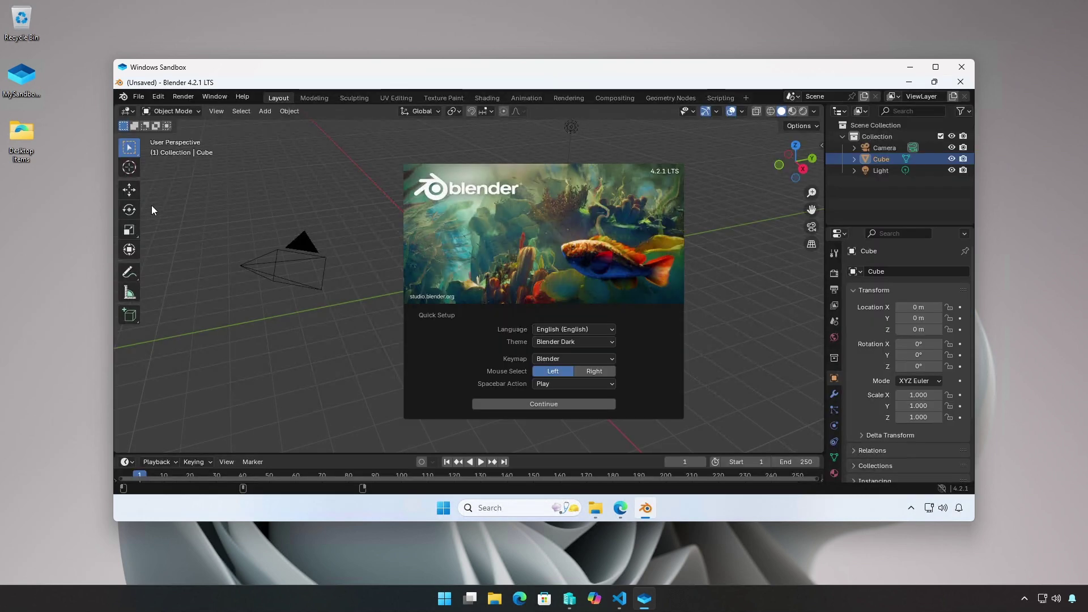
pyautogui.click(195, 206)
pyautogui.moveTo(400, 198)
pyautogui.mouseDown()
pyautogui.moveTo(384, 209)
pyautogui.moveTo(431, 199)
pyautogui.moveTo(388, 212)
pyautogui.mouseUp()
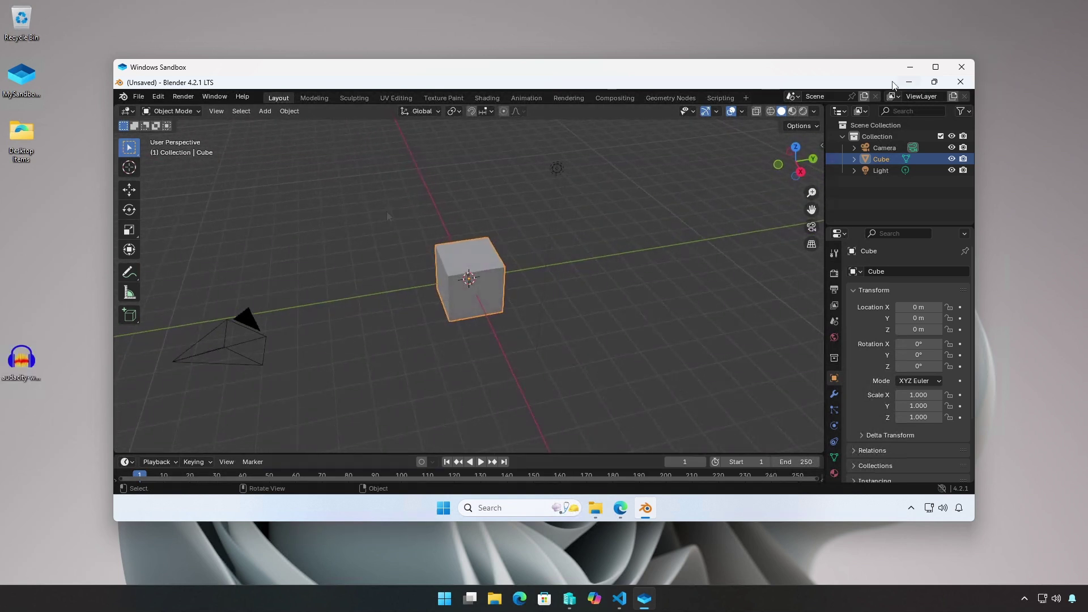
pyautogui.click(961, 82)
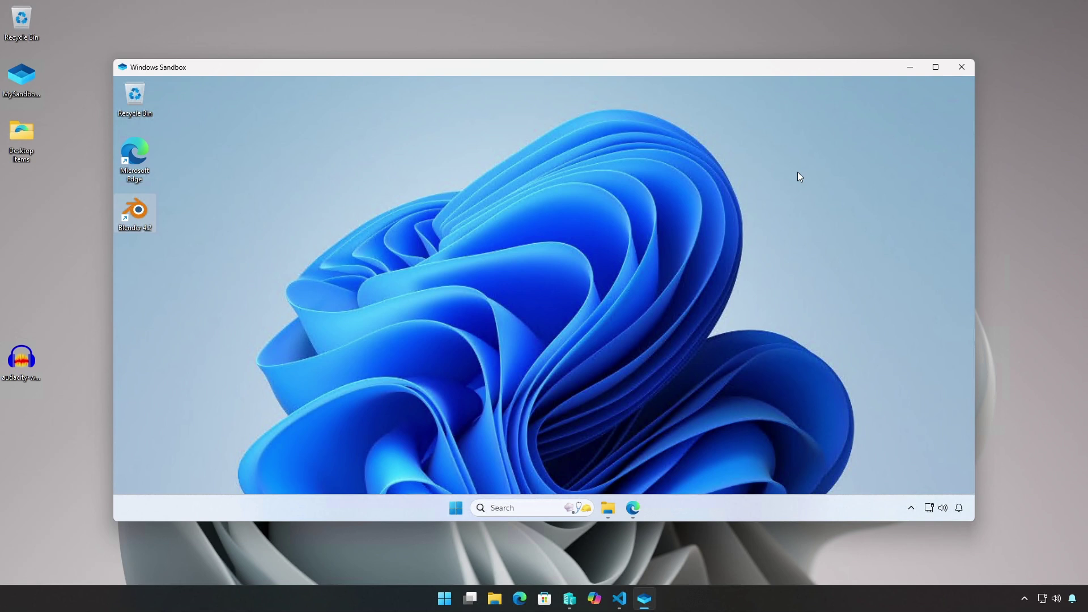
# Copy the Audacity installer from the host desktop onto the sandbox desktop.
pyautogui.rightClick(25, 360)
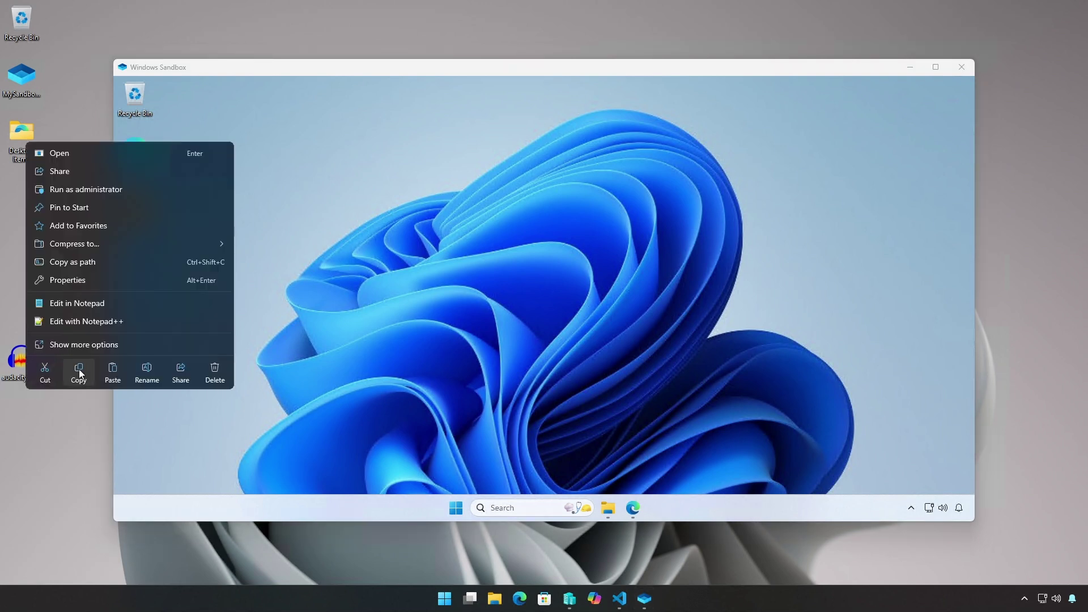
pyautogui.click(80, 373)
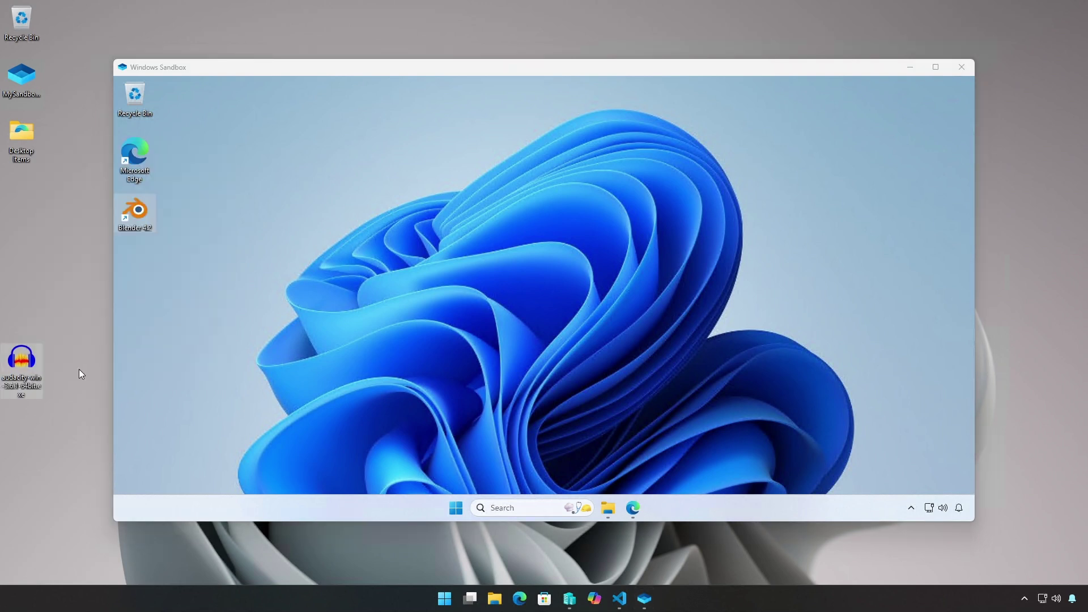
pyautogui.rightClick(173, 286)
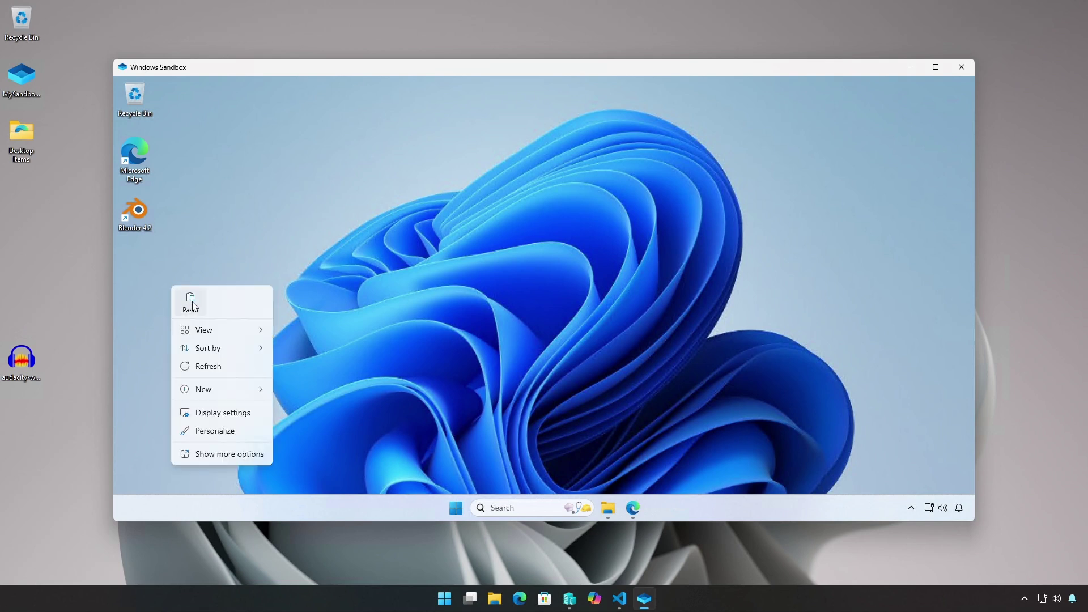
pyautogui.click(192, 301)
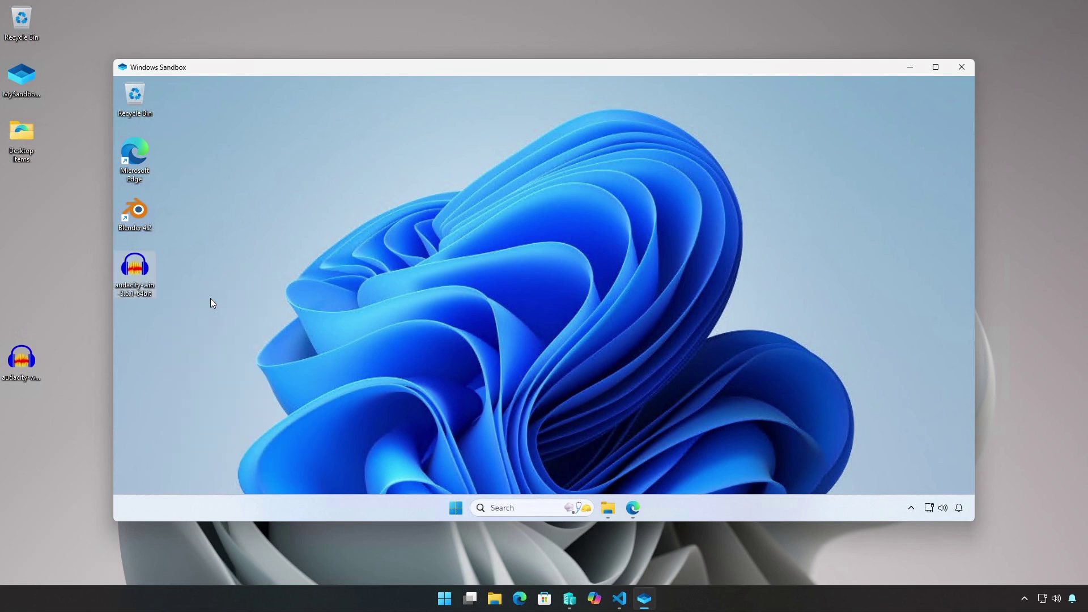
# Install Audacity in English inside the sandbox and start a test recording.
pyautogui.doubleClick(130, 268)
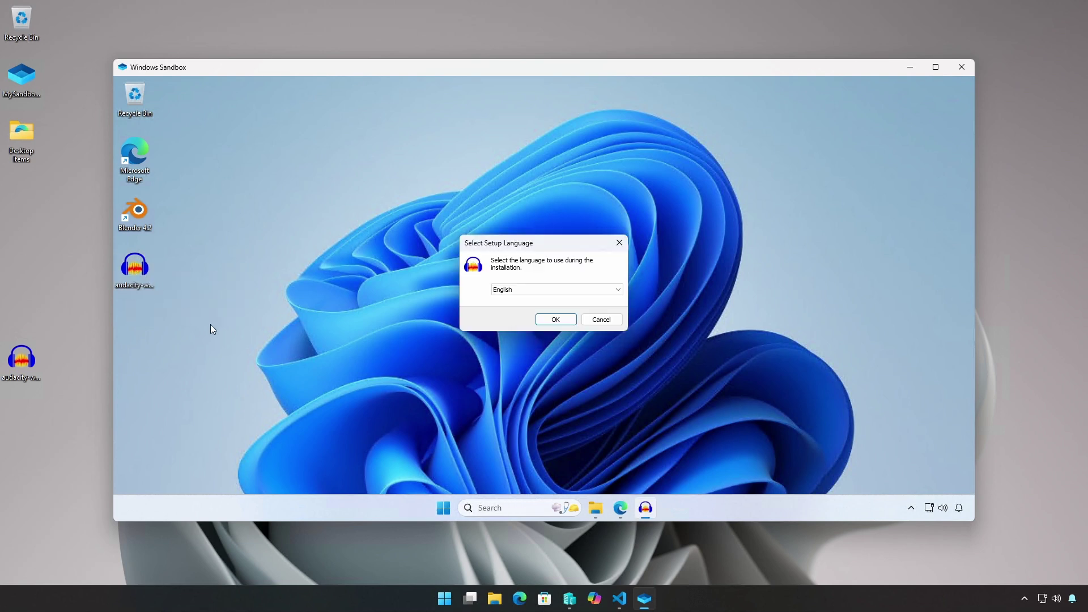
pyautogui.click(557, 319)
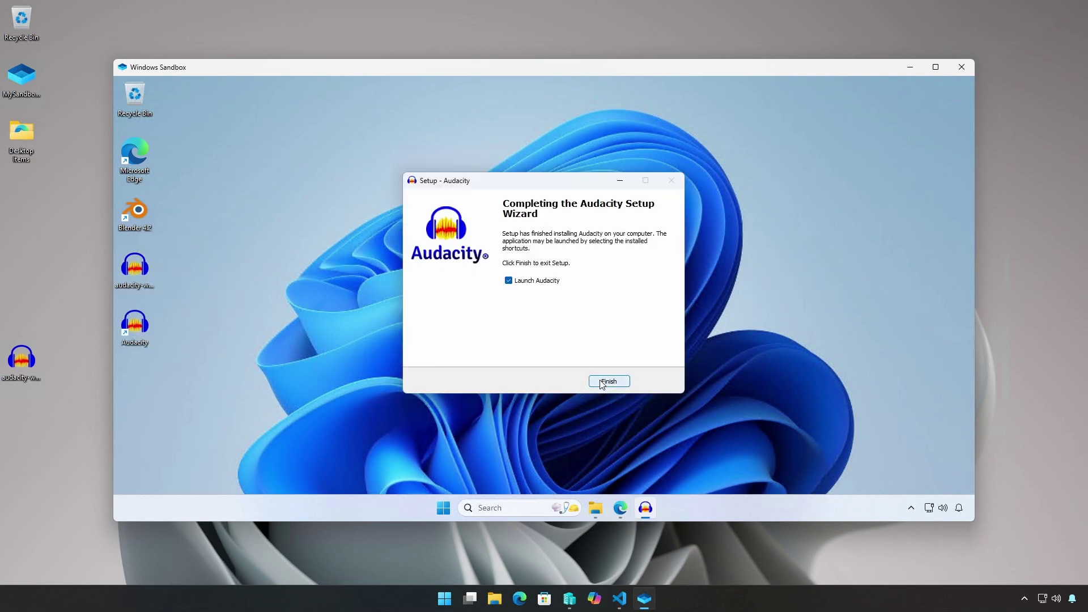
pyautogui.click(602, 384)
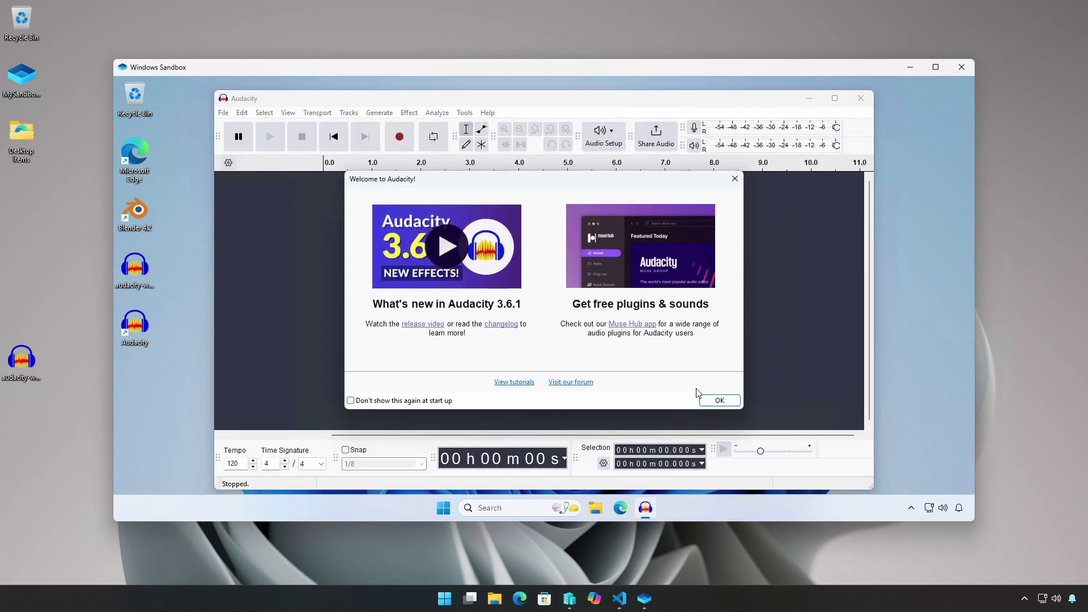
pyautogui.click(719, 401)
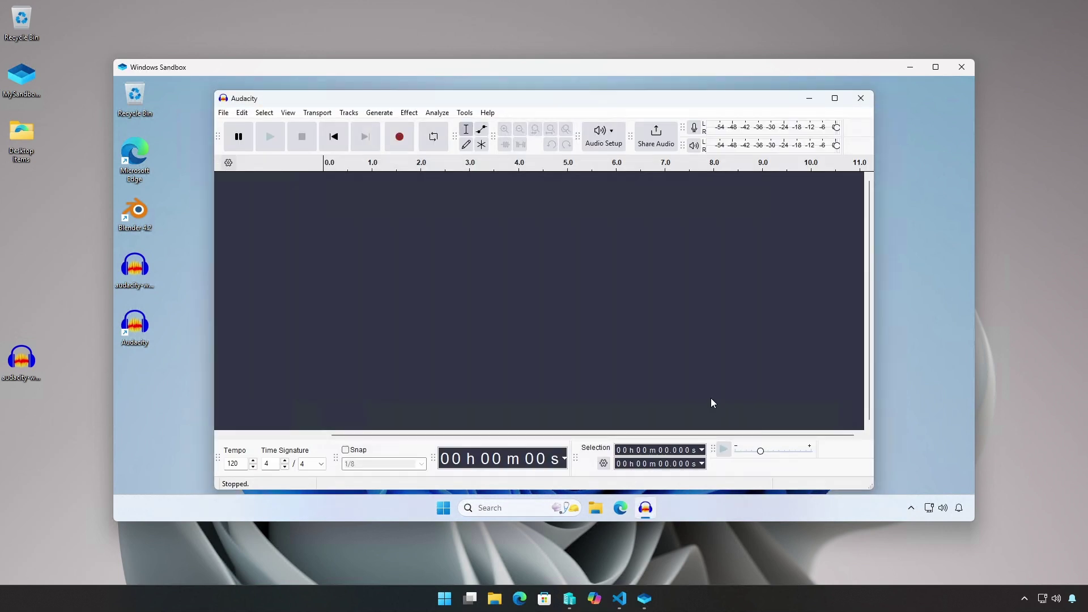
pyautogui.click(403, 140)
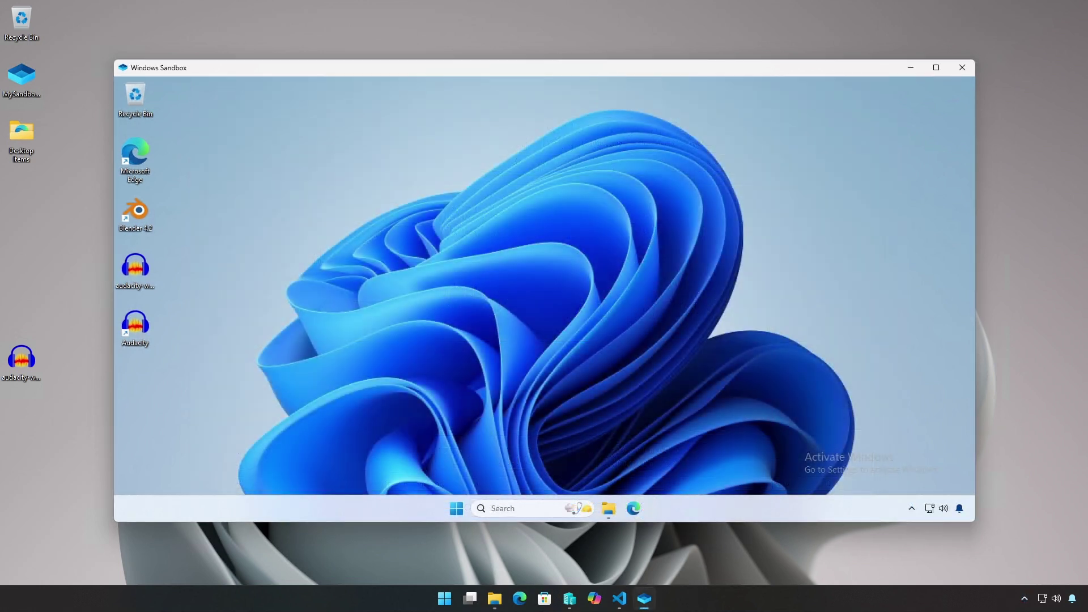
# In the sandbox, browse to C:\Users\WDAGUtilityAccount\Downloads\HostDownloads.
pyautogui.click(1037, 469)
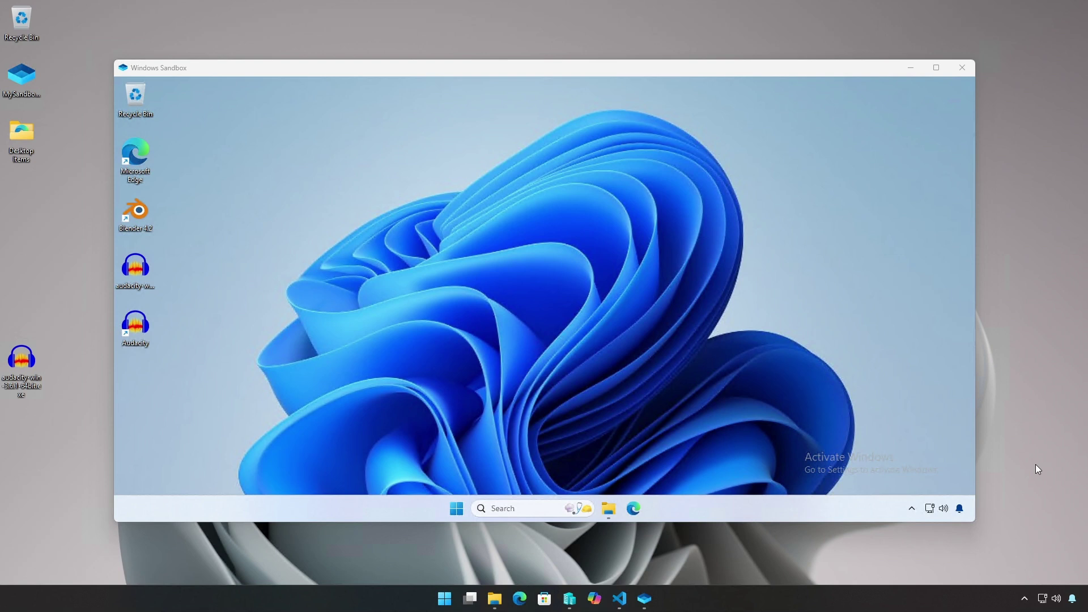
pyautogui.click(609, 508)
pyautogui.doubleClick(374, 234)
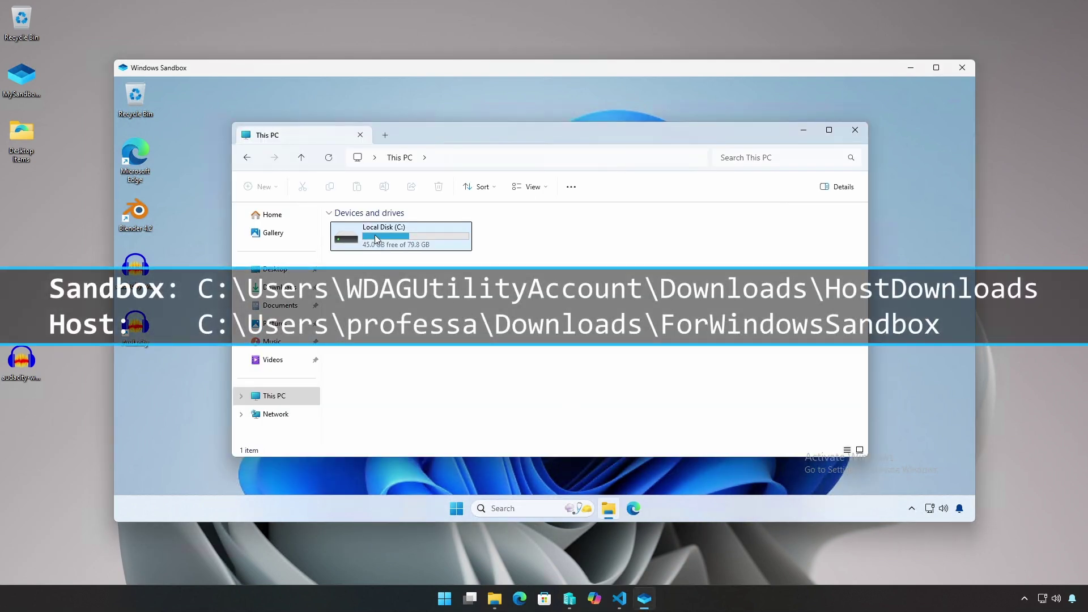
pyautogui.doubleClick(353, 322)
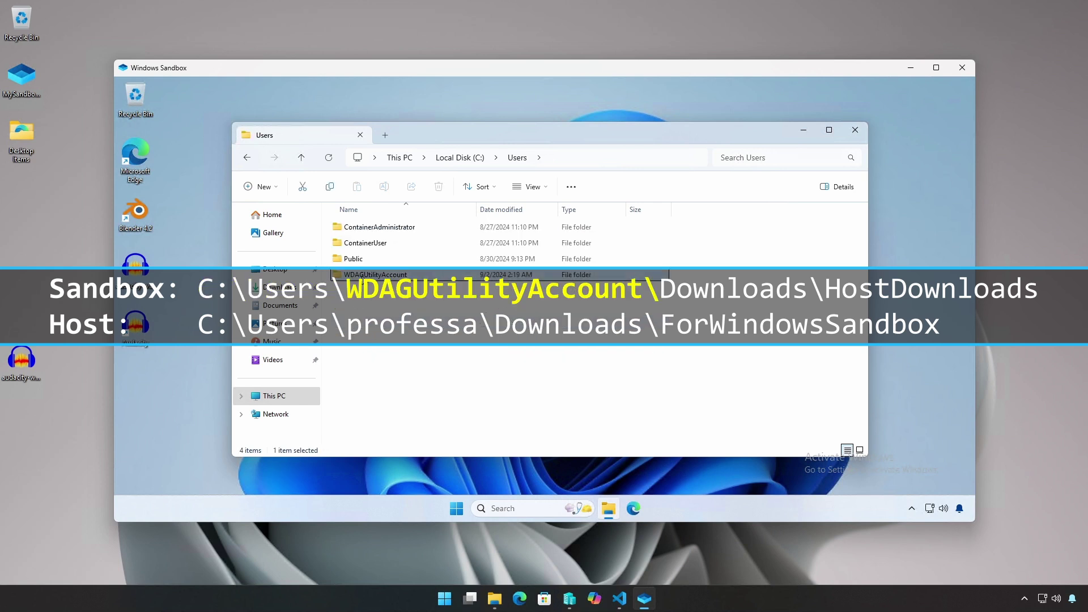
pyautogui.doubleClick(362, 275)
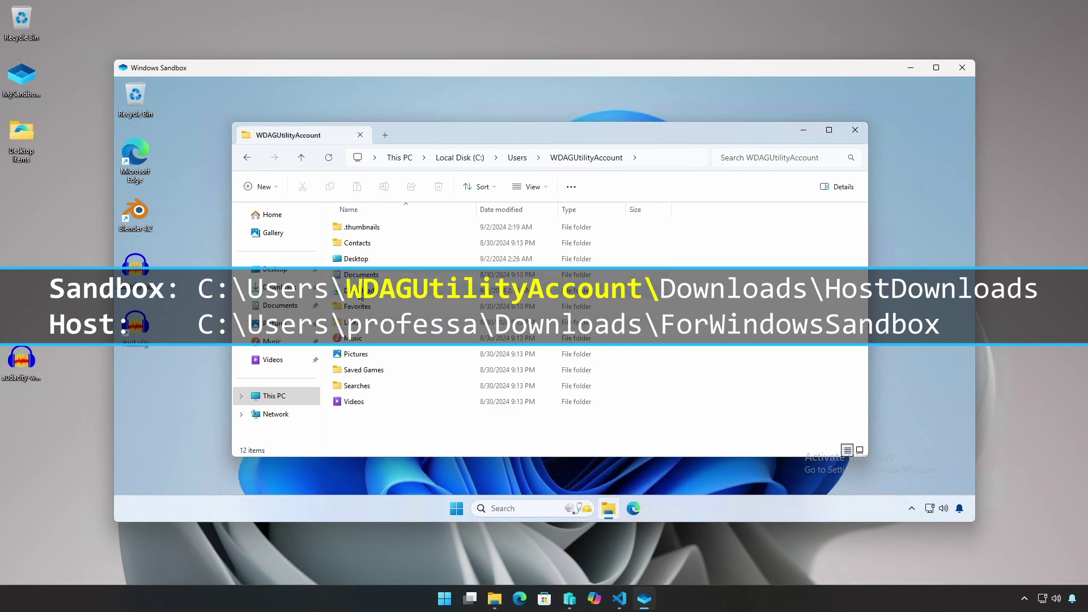
pyautogui.doubleClick(361, 292)
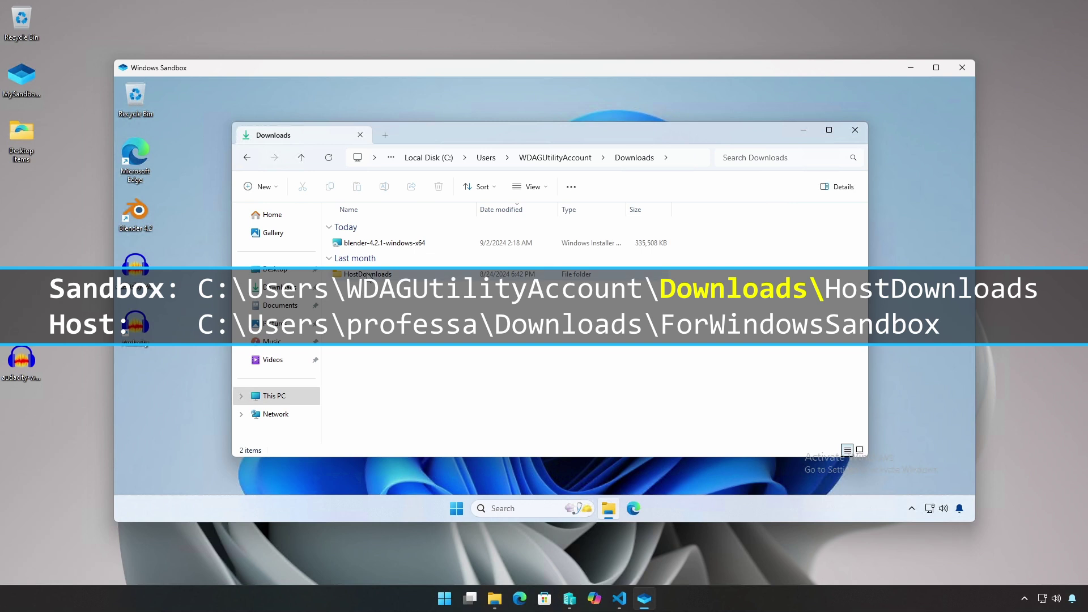
pyautogui.doubleClick(368, 275)
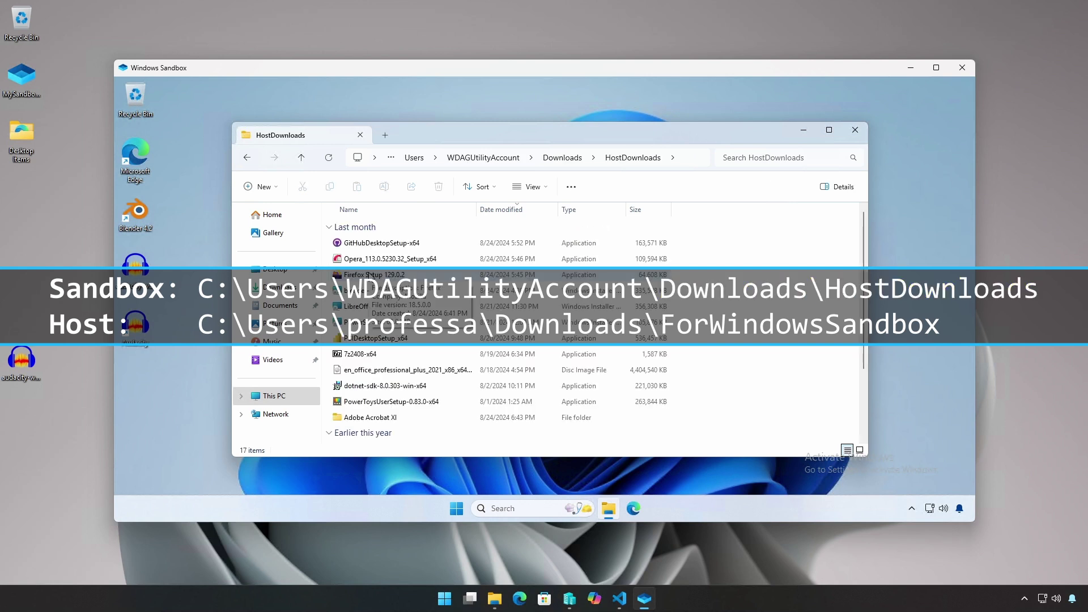
# On the host, browse to the user's Downloads\ForWindowsSandbox folder for comparison.
pyautogui.click(495, 599)
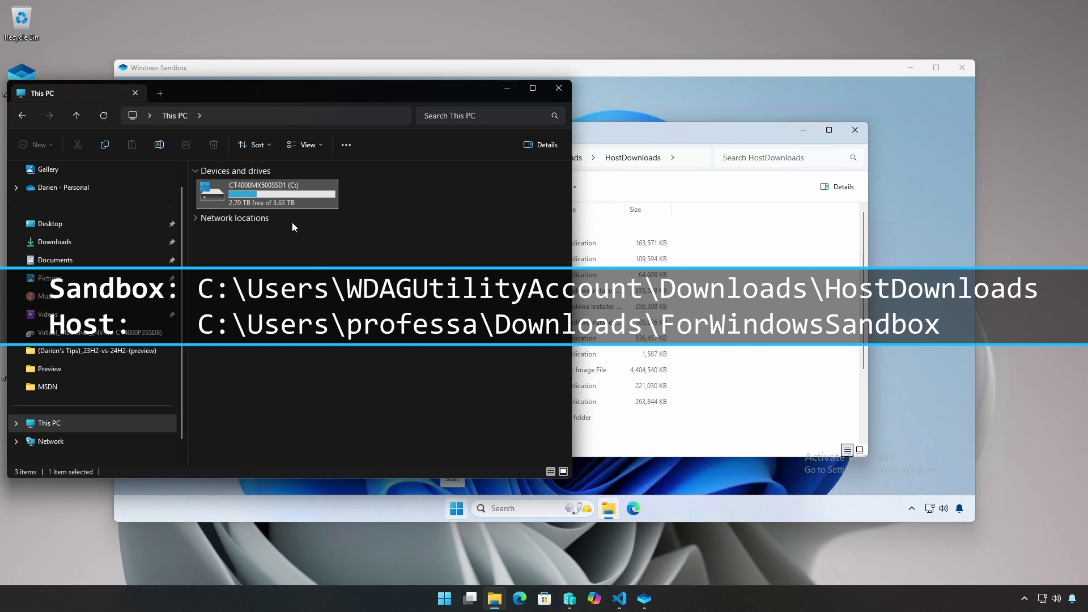
pyautogui.doubleClick(250, 185)
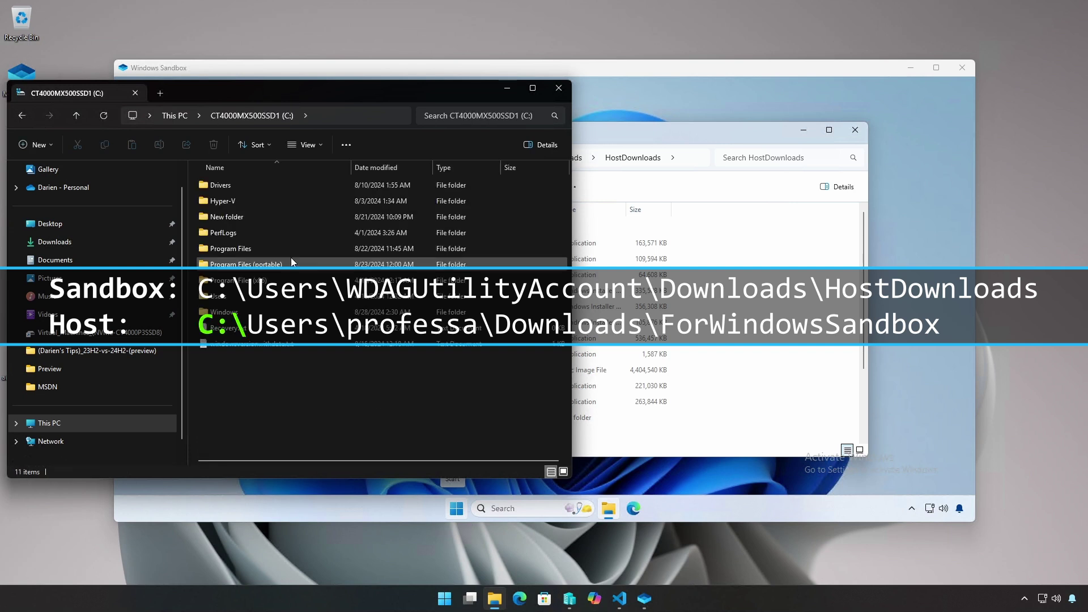
pyautogui.doubleClick(223, 298)
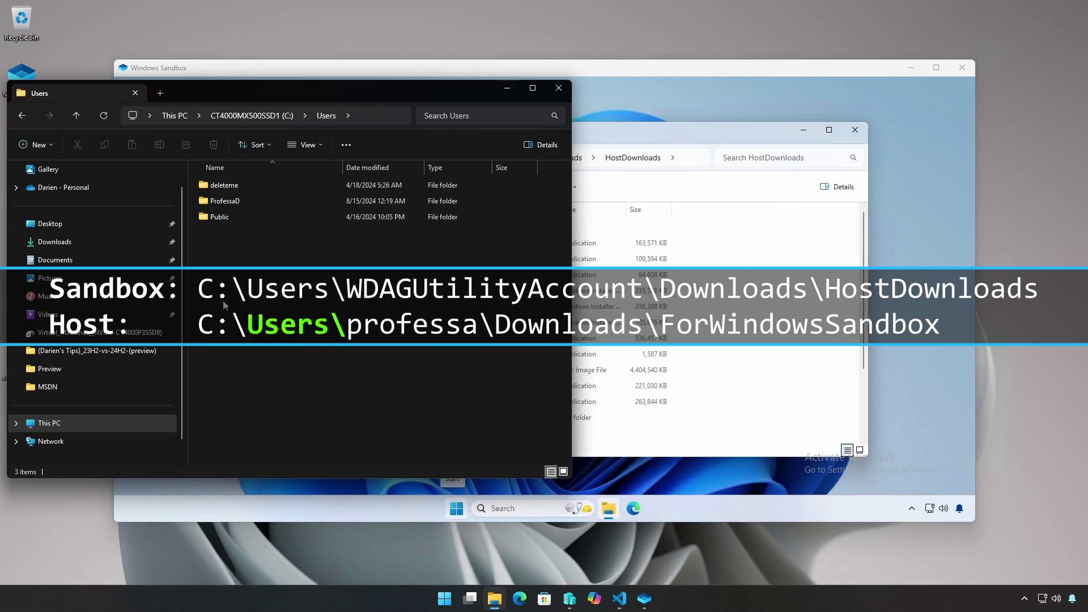
pyautogui.doubleClick(233, 201)
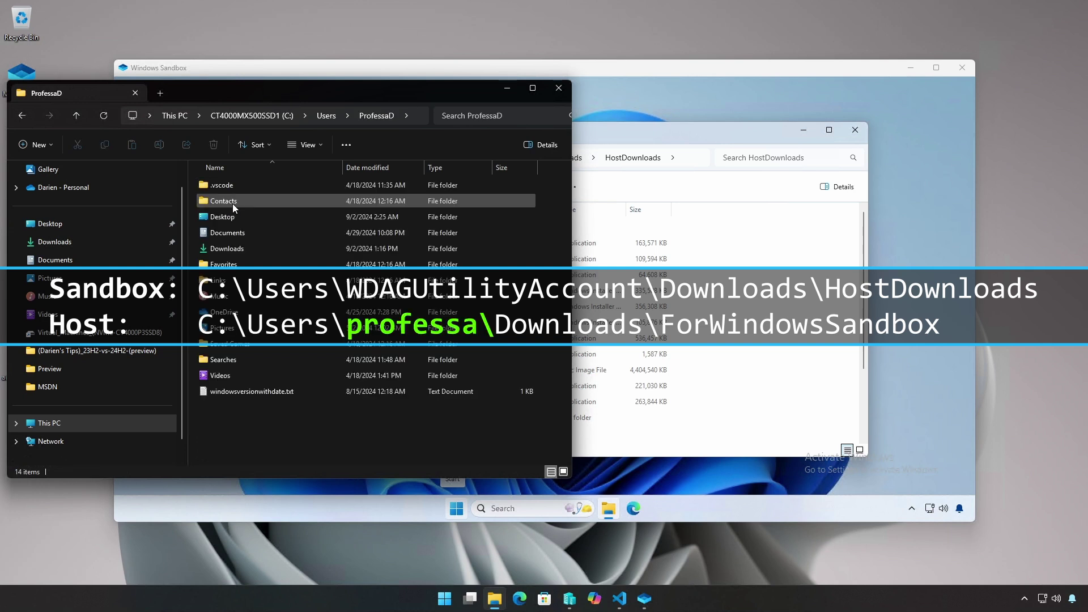
pyautogui.doubleClick(236, 251)
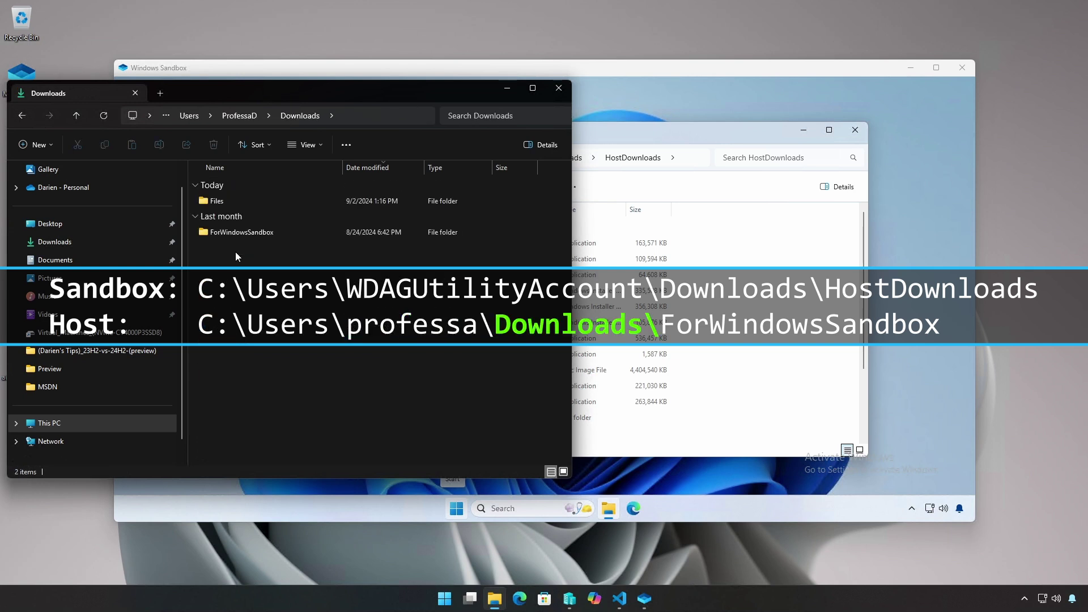
pyautogui.doubleClick(240, 232)
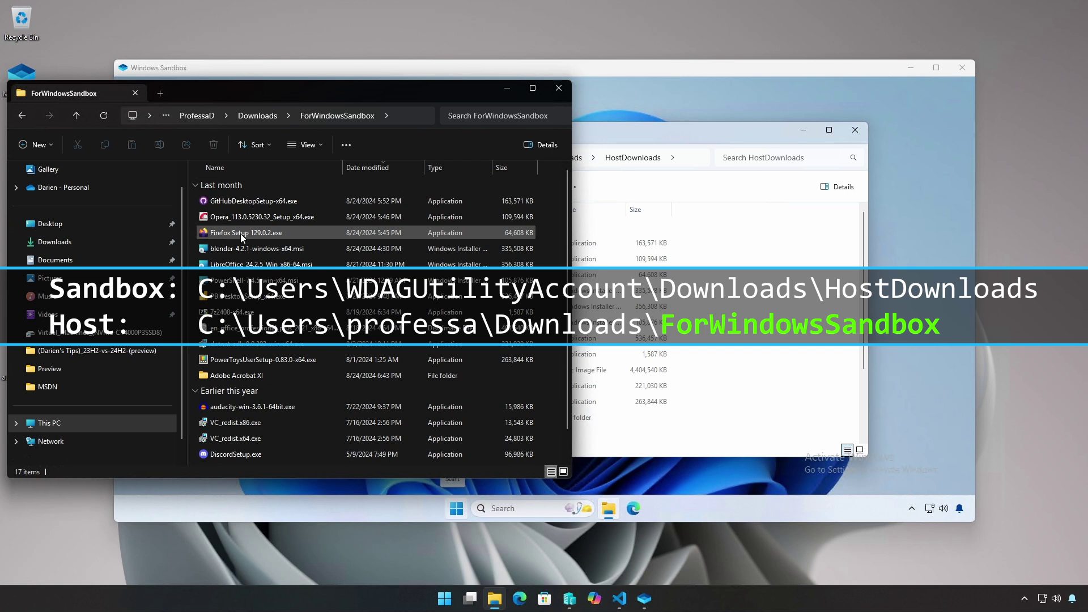
# Run the LibreOffice installer from HostDownloads, finish the wizard, and launch LibreOffice 24.2.
pyautogui.click(508, 88)
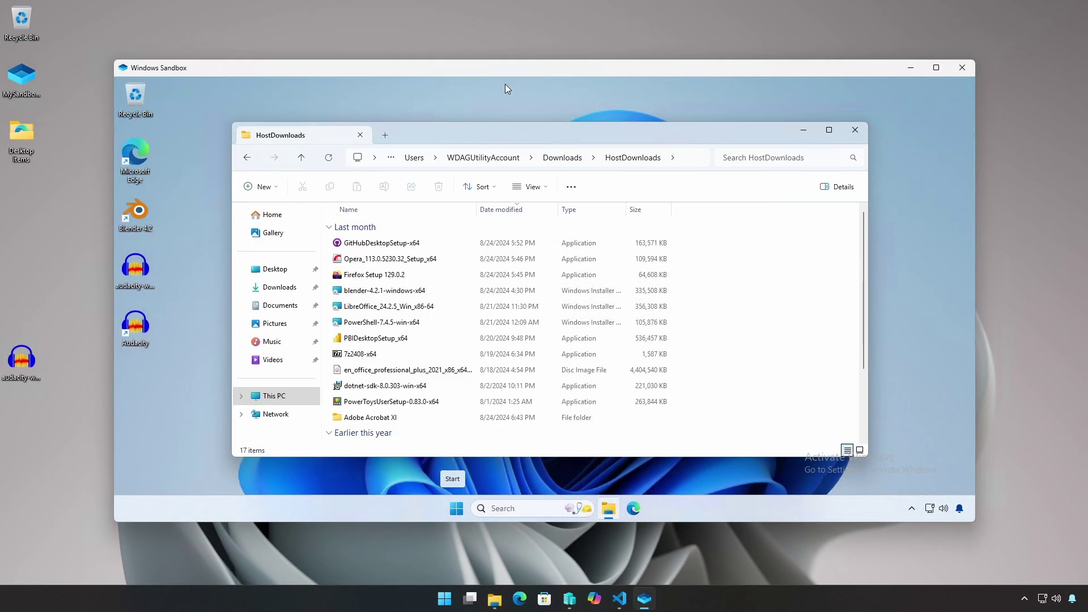
pyautogui.doubleClick(396, 309)
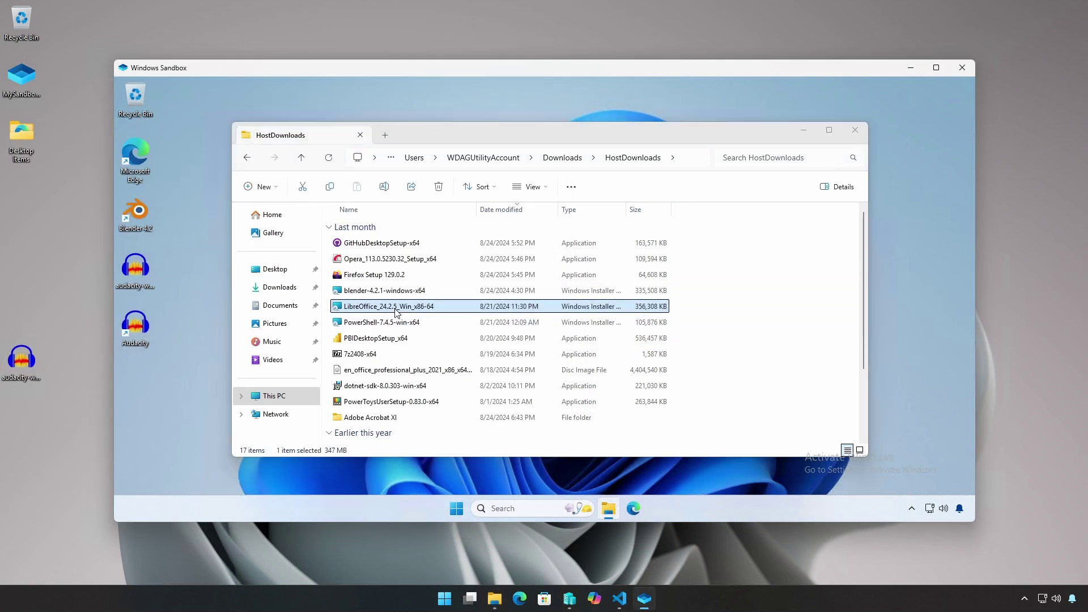
pyautogui.click(804, 135)
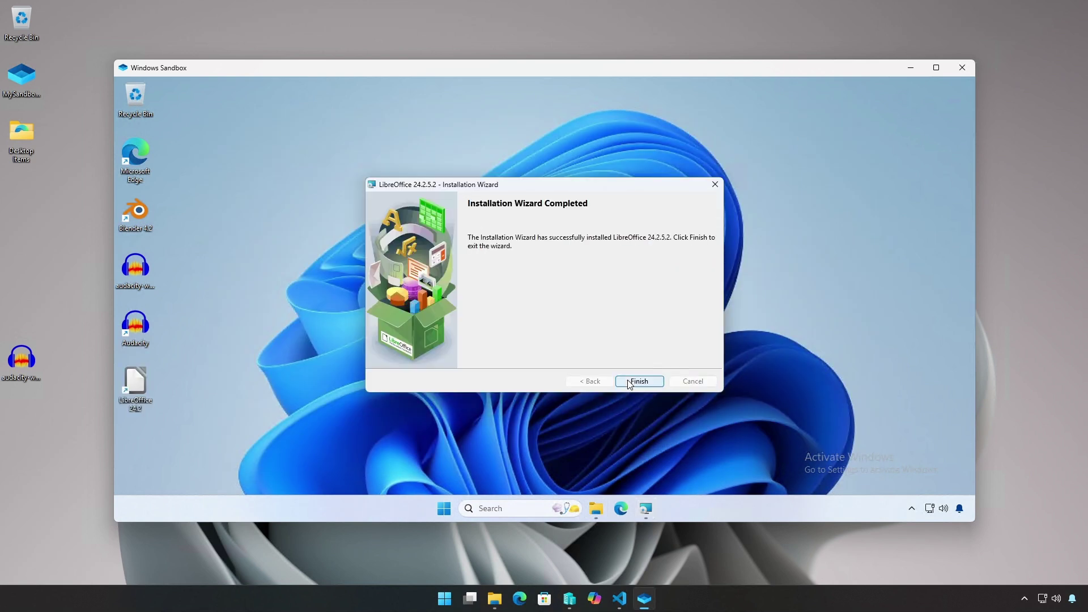
pyautogui.click(629, 381)
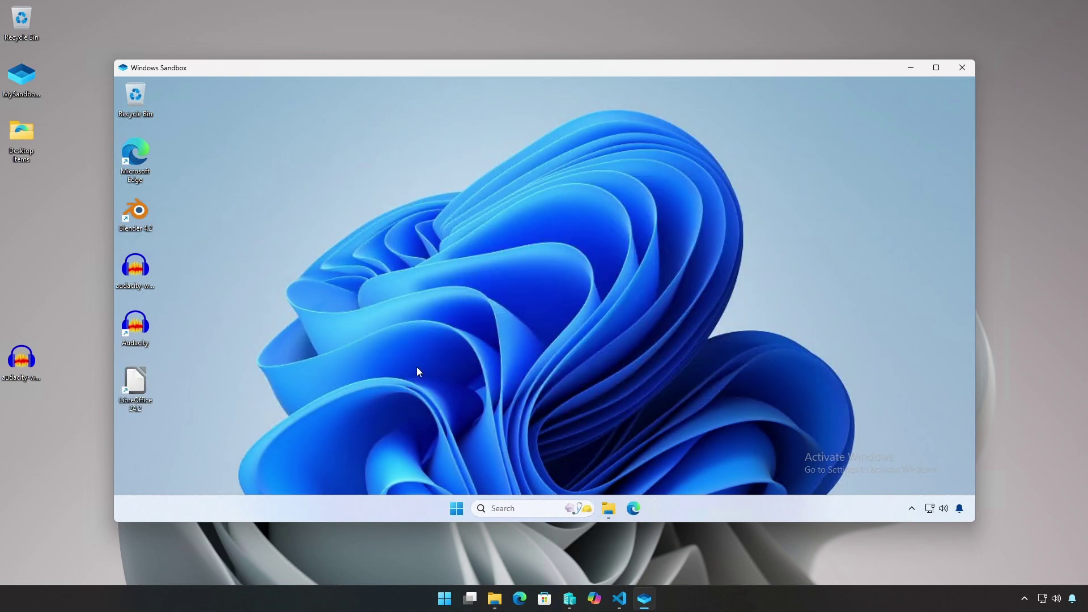
pyautogui.doubleClick(136, 381)
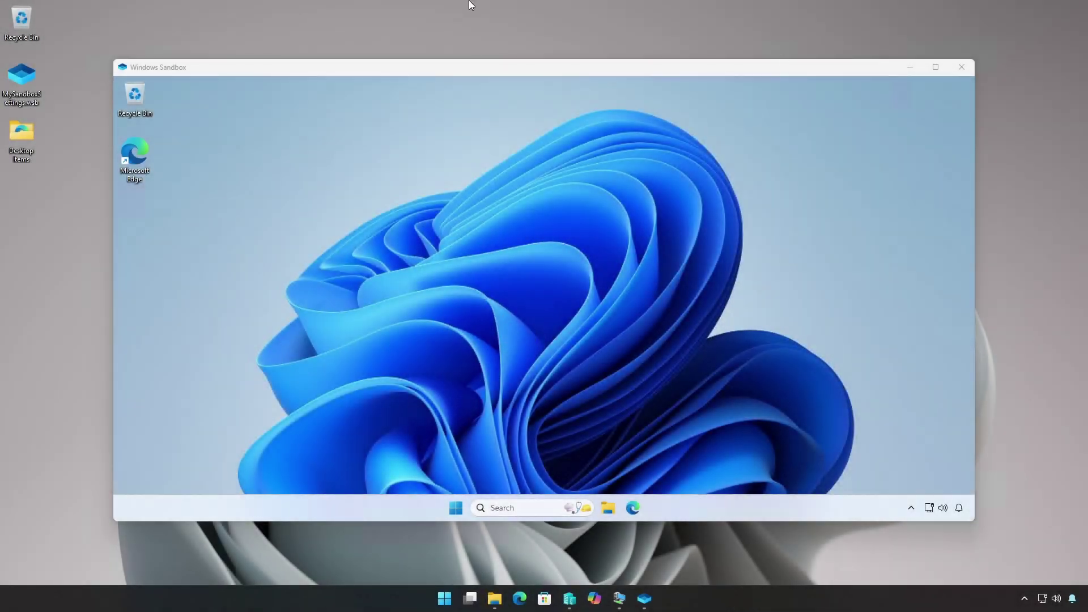
pyautogui.doubleClick(25, 78)
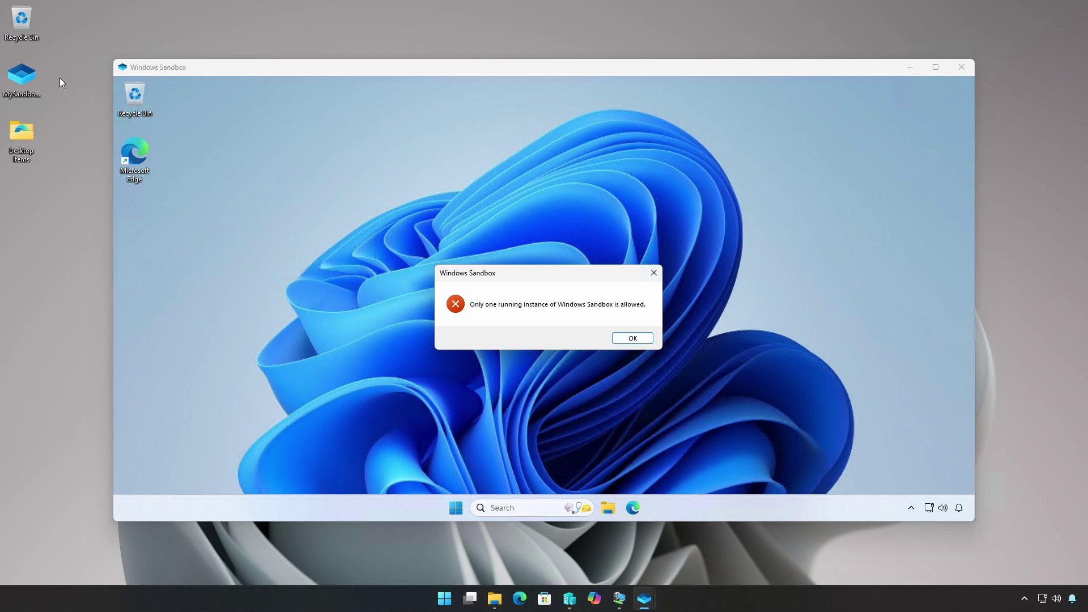
pyautogui.click(632, 340)
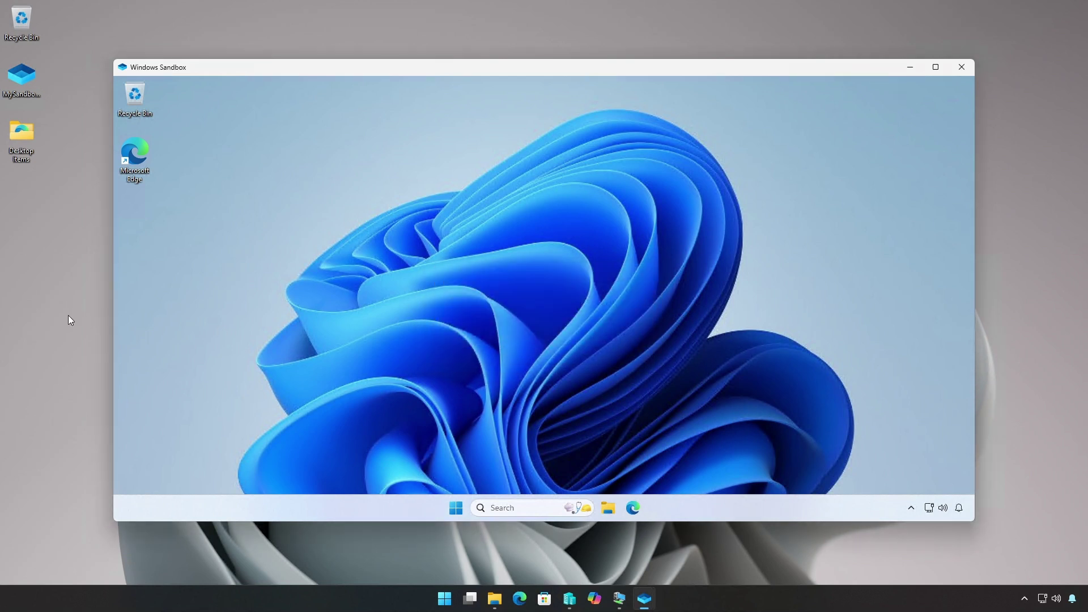
pyautogui.click(441, 507)
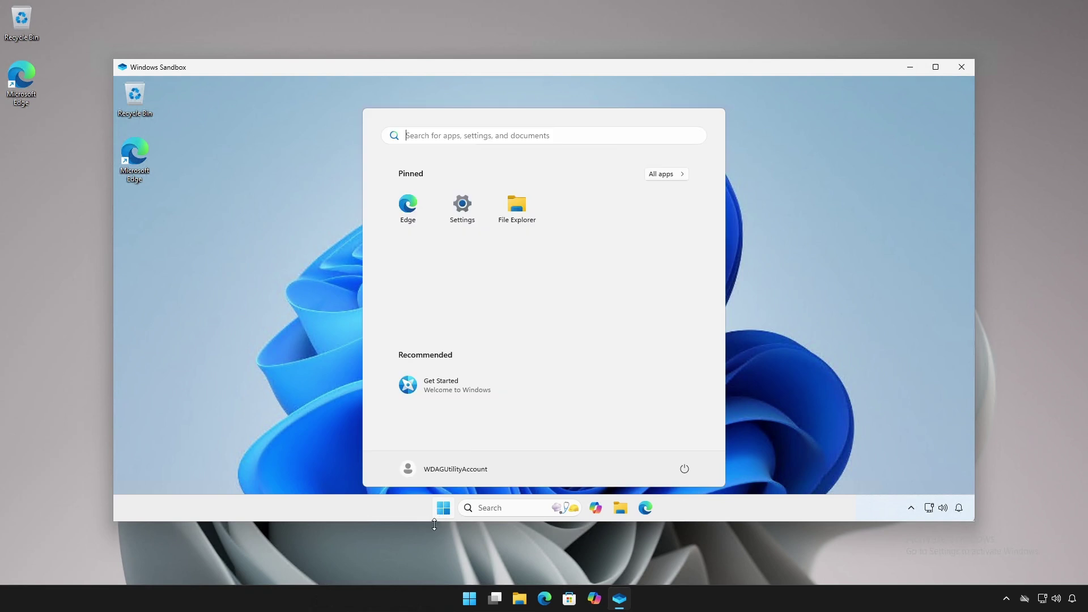
pyautogui.click(469, 598)
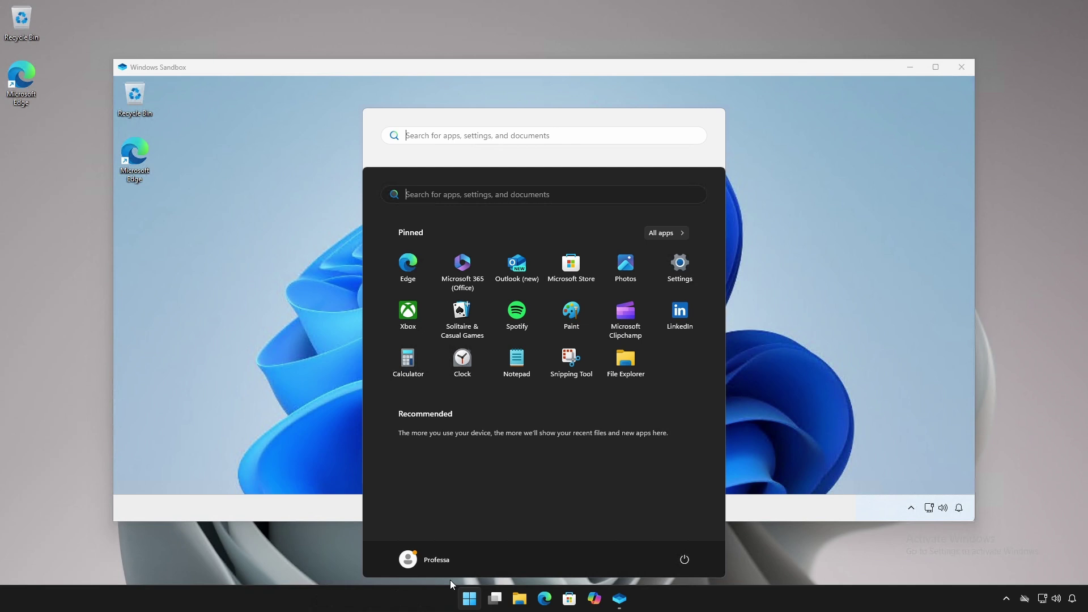
pyautogui.click(454, 513)
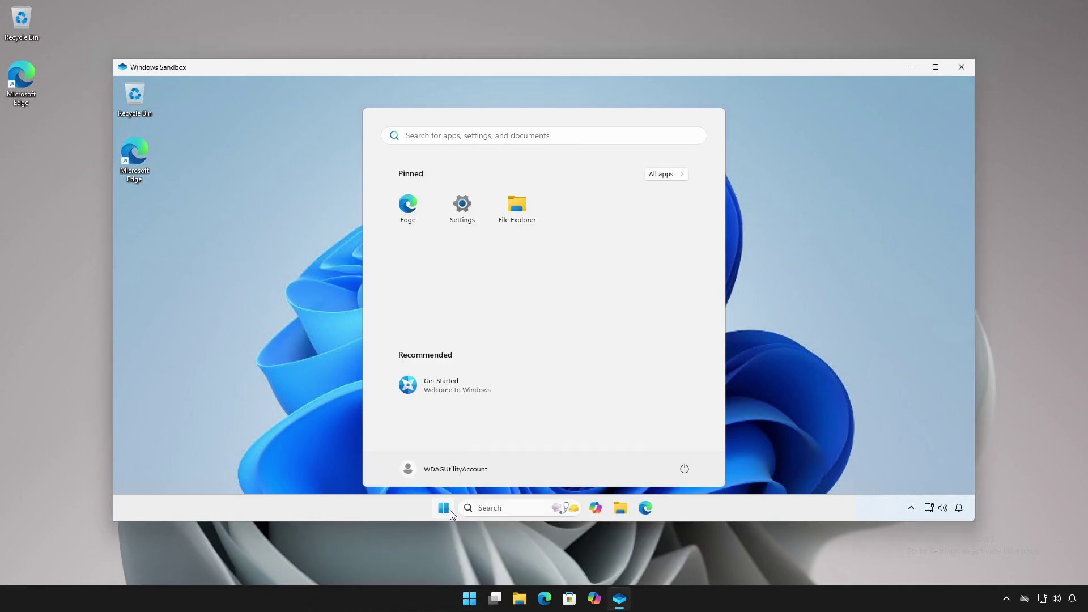
pyautogui.click(453, 513)
pyautogui.click(456, 508)
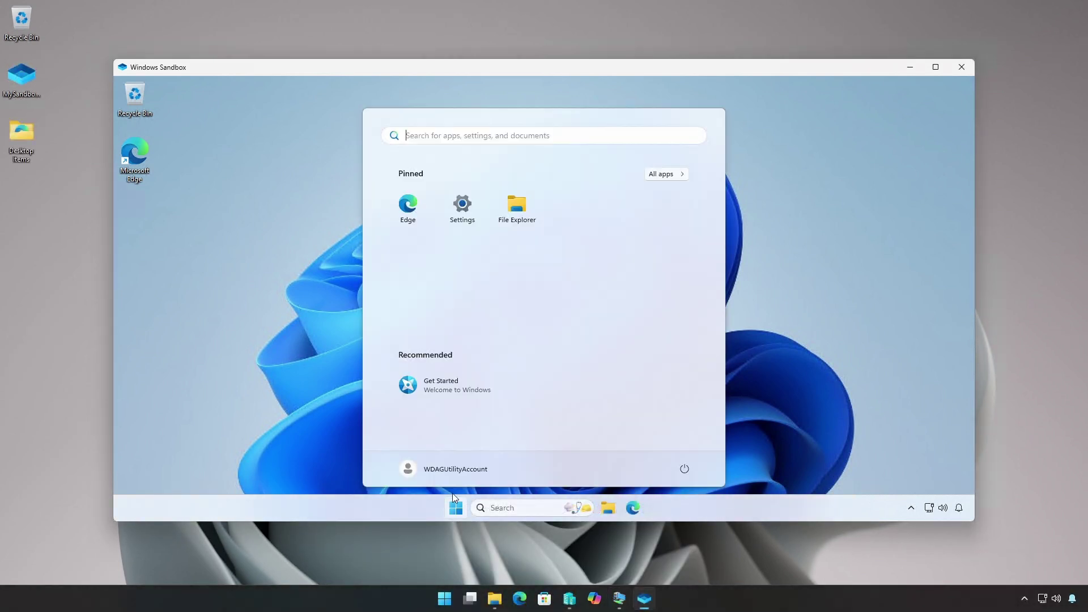
pyautogui.click(452, 474)
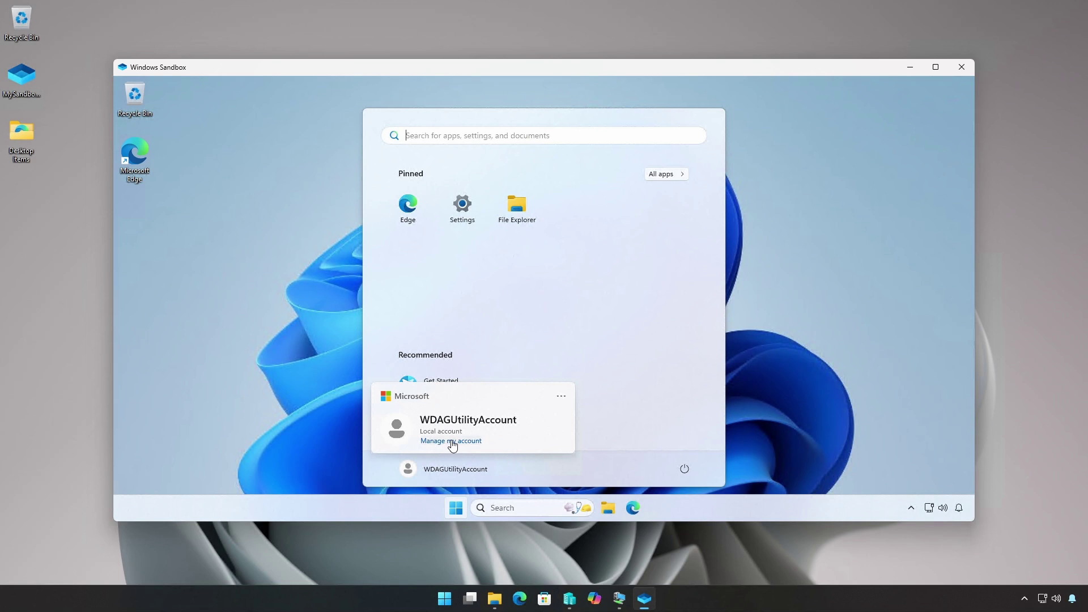
pyautogui.click(451, 441)
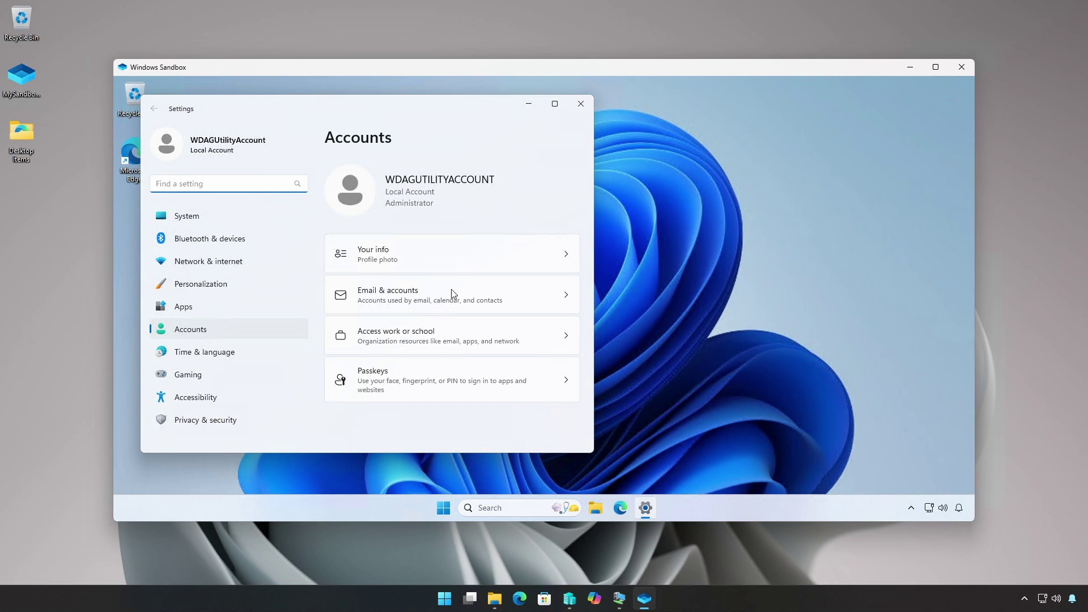
pyautogui.click(582, 105)
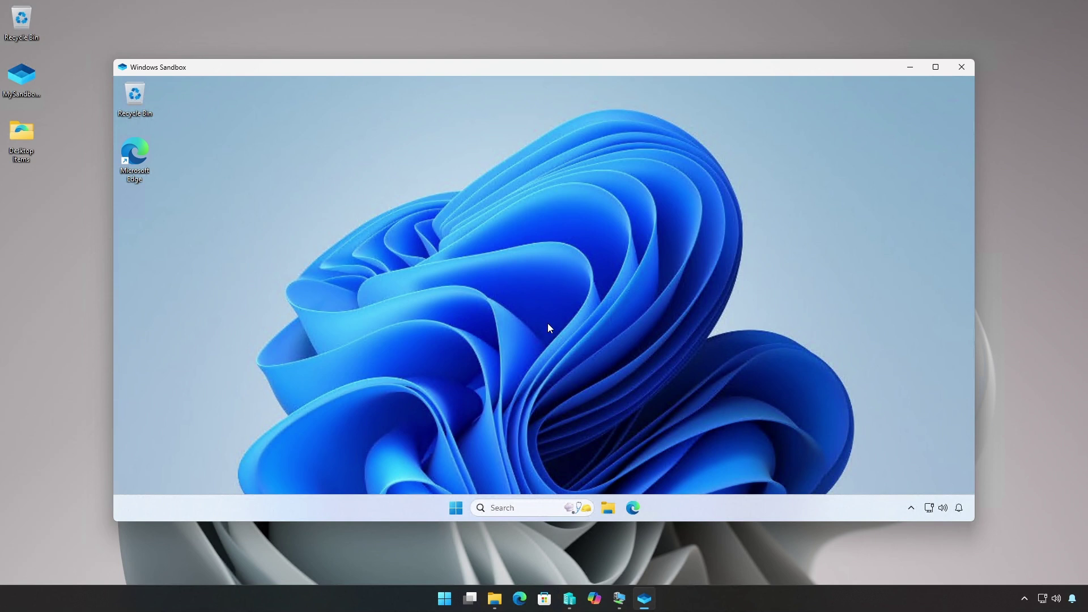
pyautogui.click(456, 508)
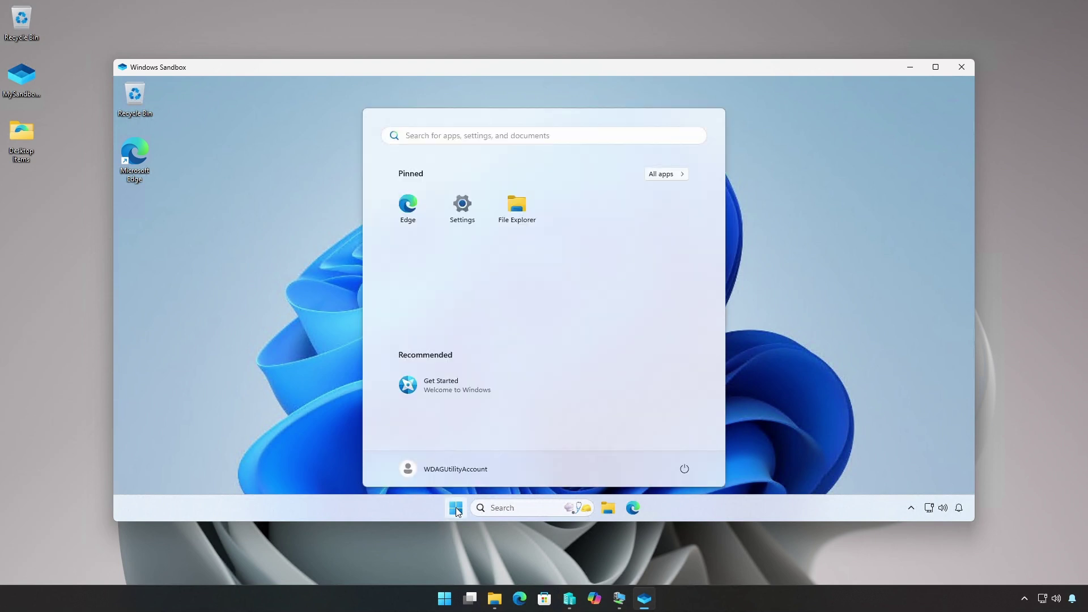
pyautogui.write('turn')
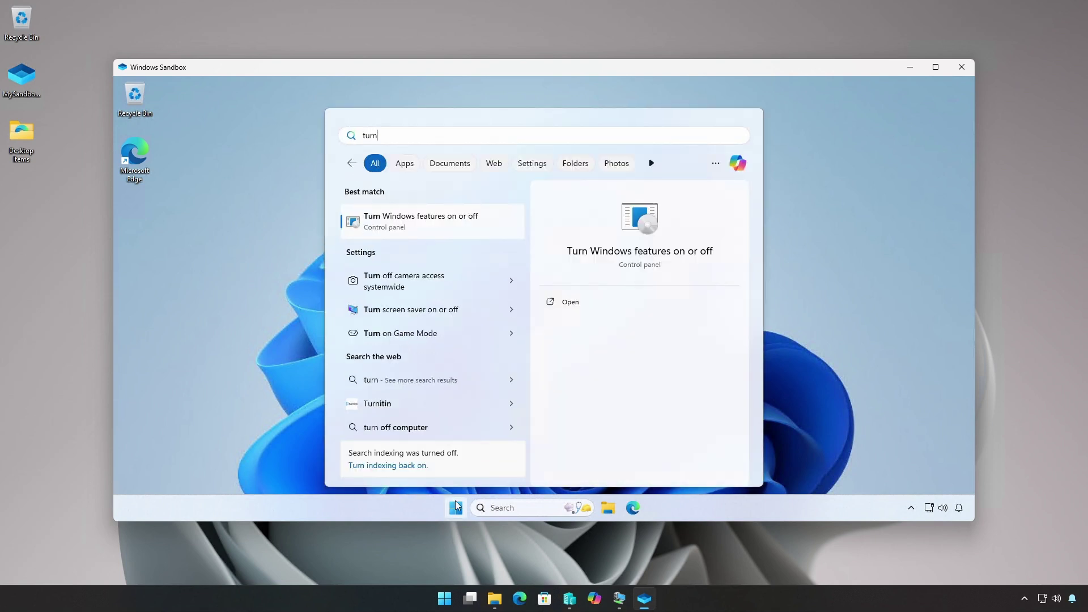
pyautogui.click(449, 232)
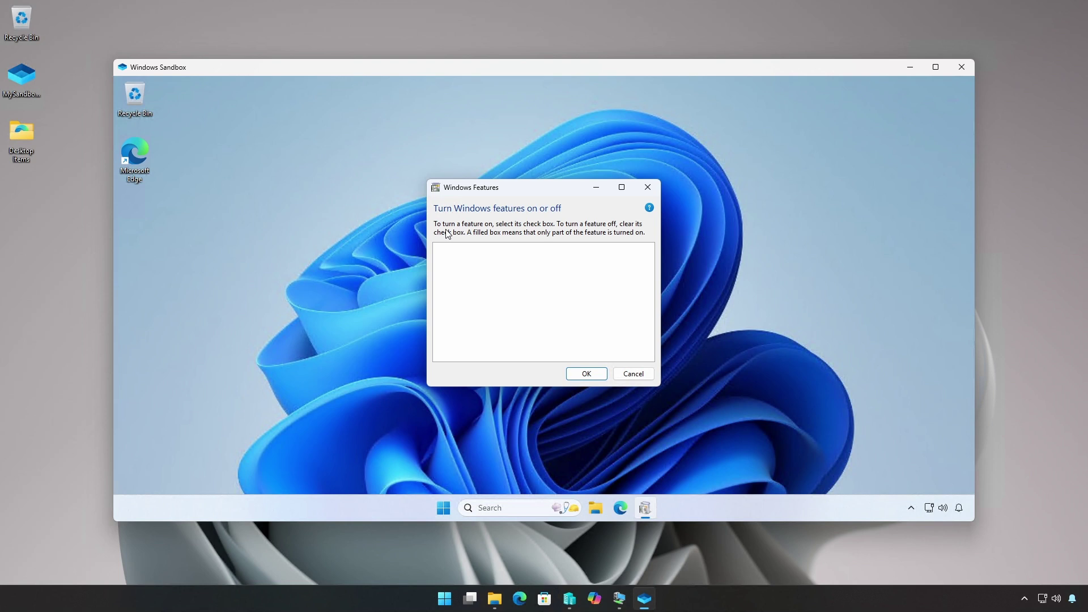
pyautogui.click(578, 377)
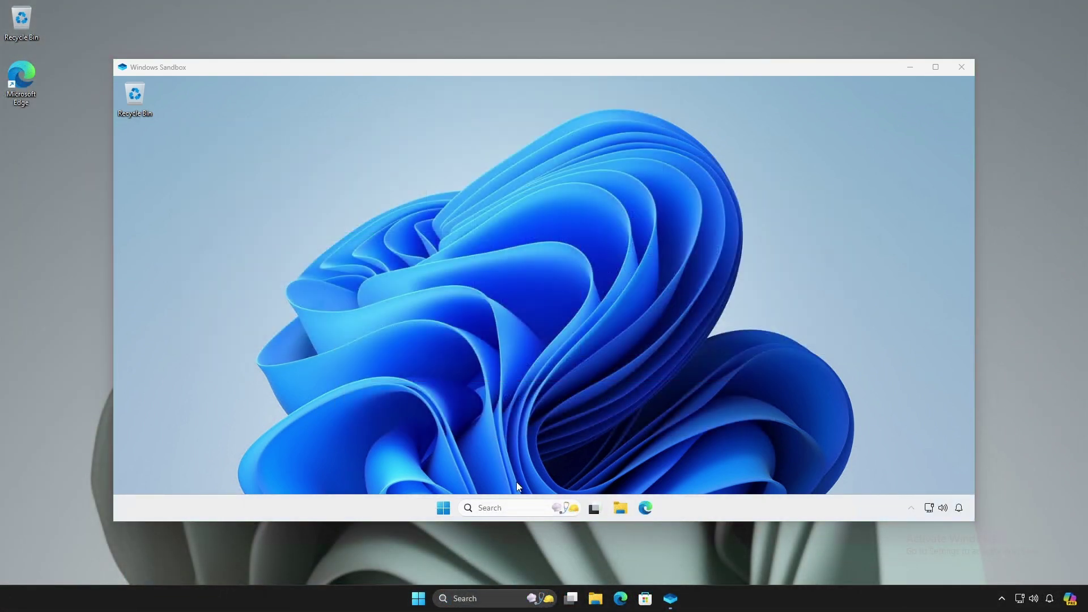
# Lock the sandbox via Start > Power > Lock, then close Windows Sandbox and confirm with OK.
pyautogui.click(443, 507)
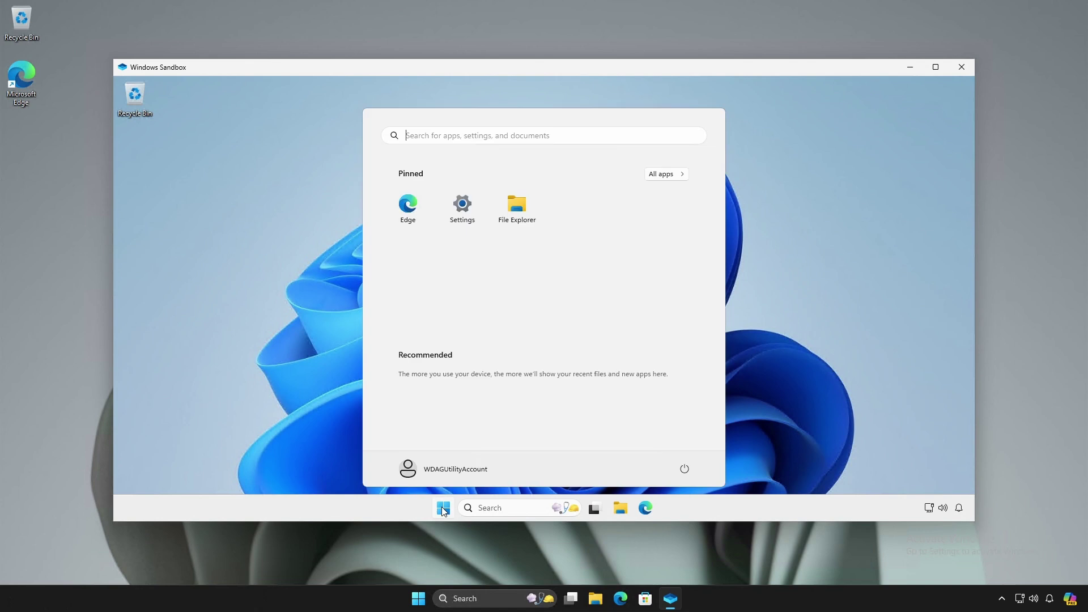
pyautogui.click(685, 468)
pyautogui.click(689, 391)
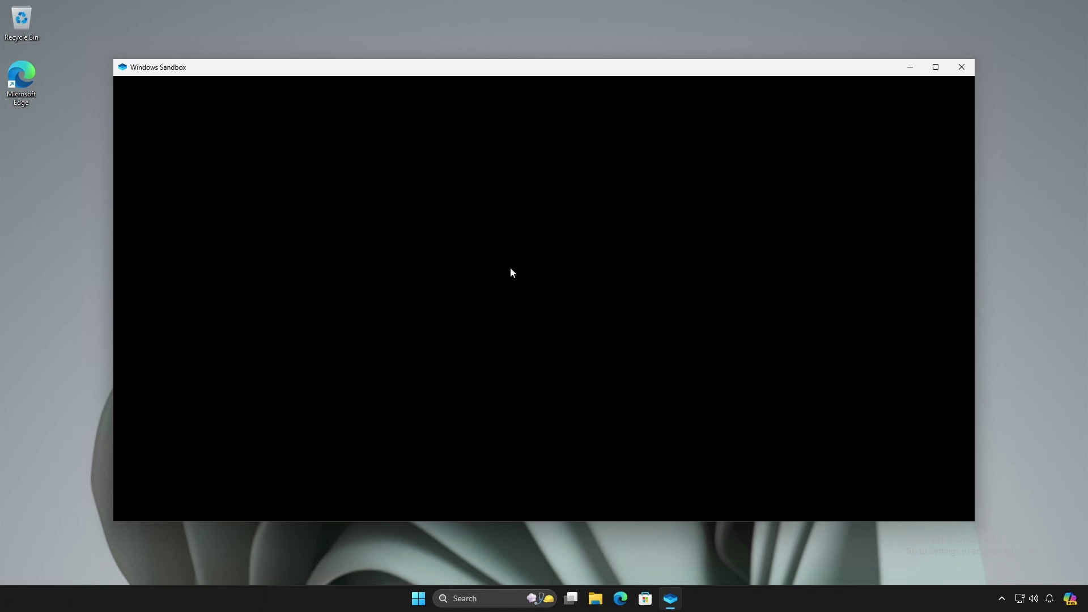
pyautogui.click(963, 68)
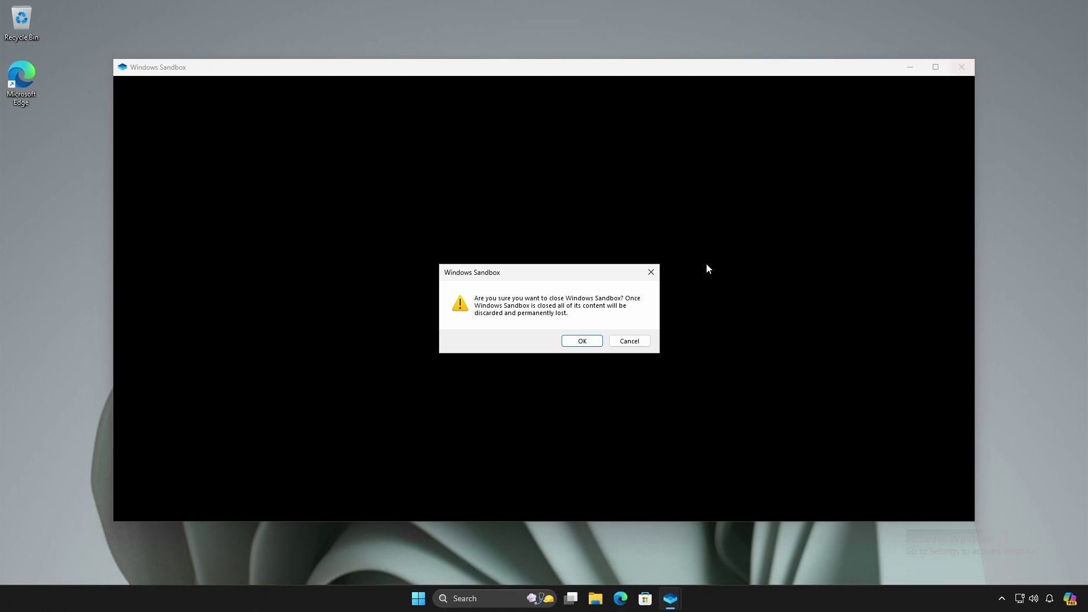
pyautogui.click(595, 343)
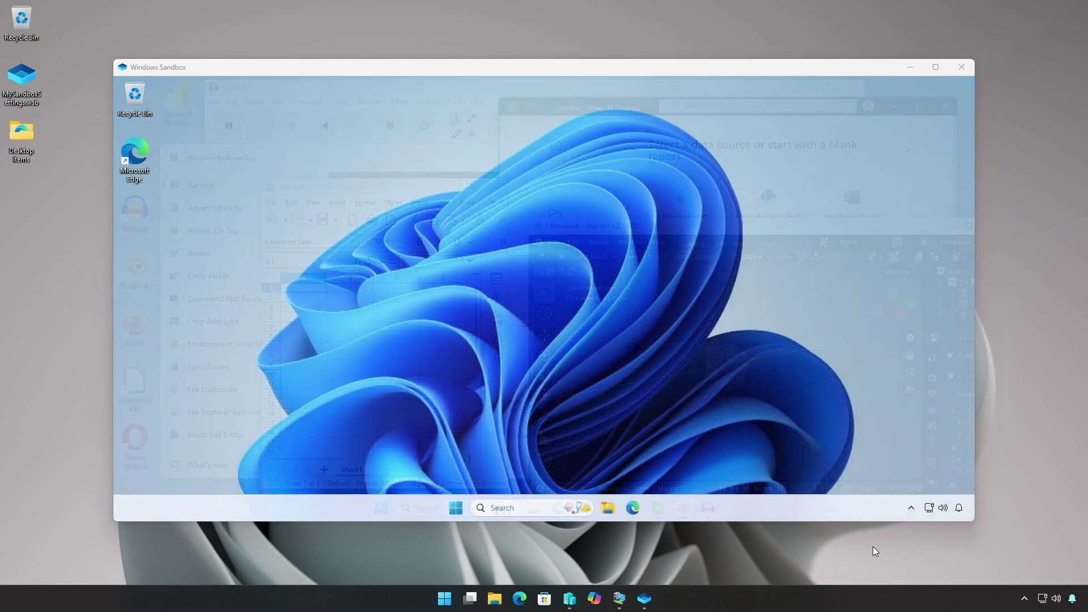
# Switch between VirtualBox Manager, the Ubuntu VM and the nested Sandbox inside the Windows 11 VM.
pyautogui.click(619, 598)
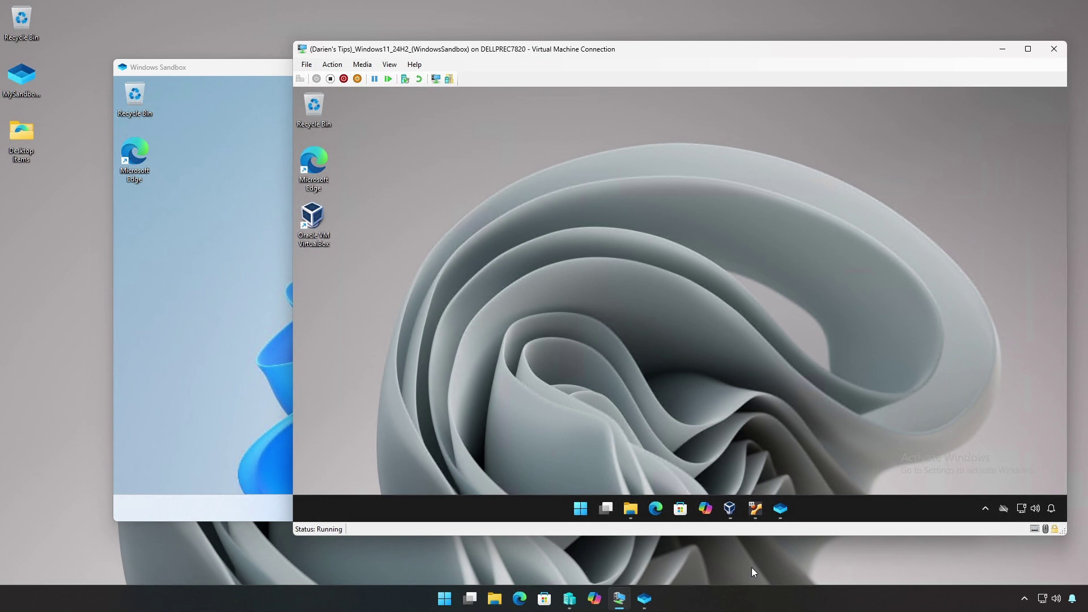
pyautogui.click(730, 508)
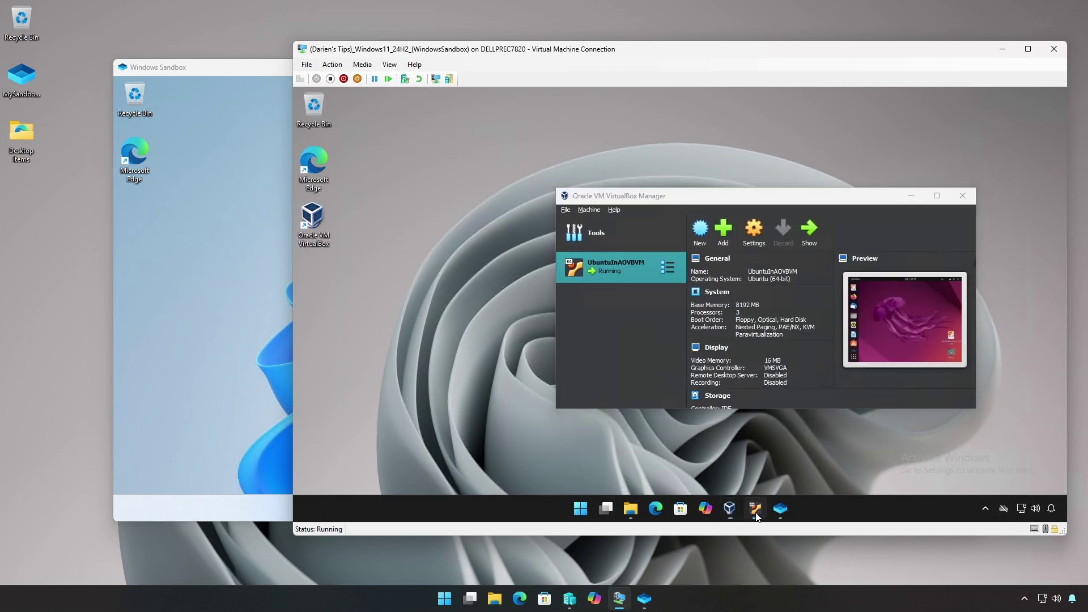
pyautogui.click(756, 510)
pyautogui.click(780, 508)
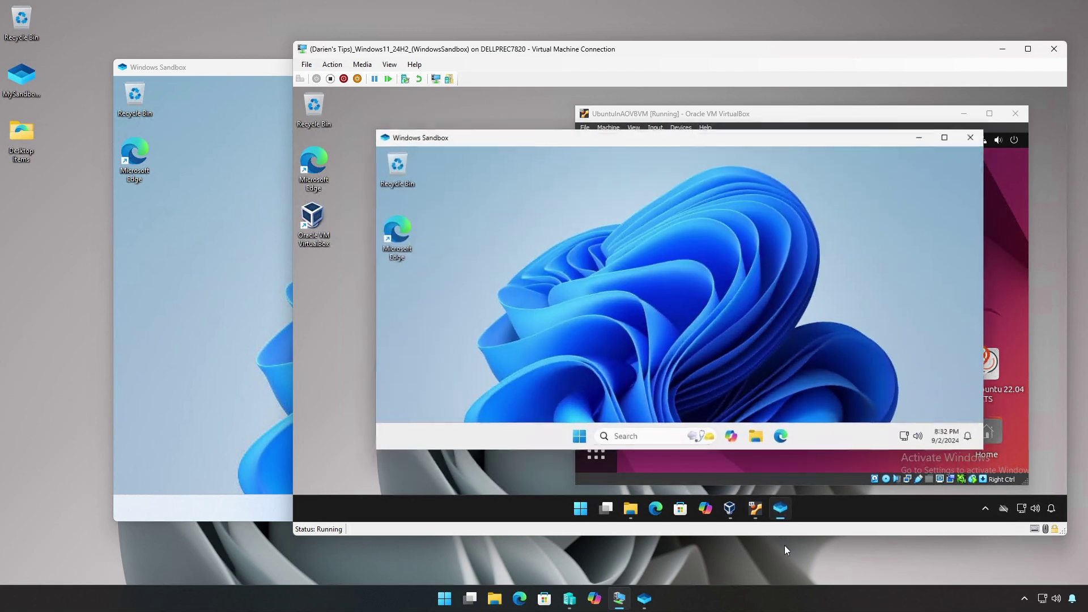
pyautogui.click(793, 479)
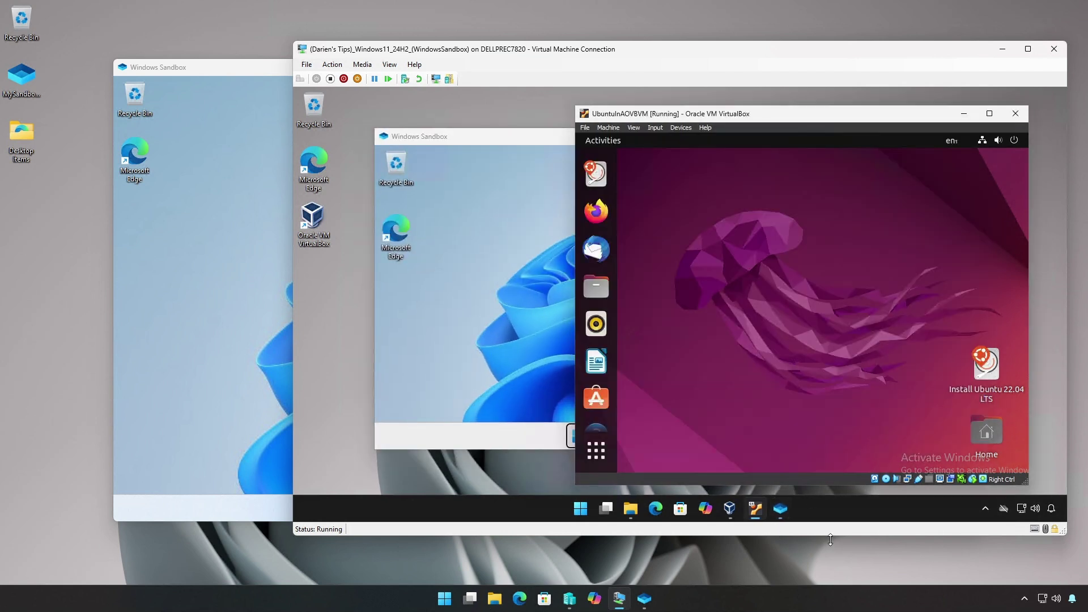
pyautogui.click(826, 560)
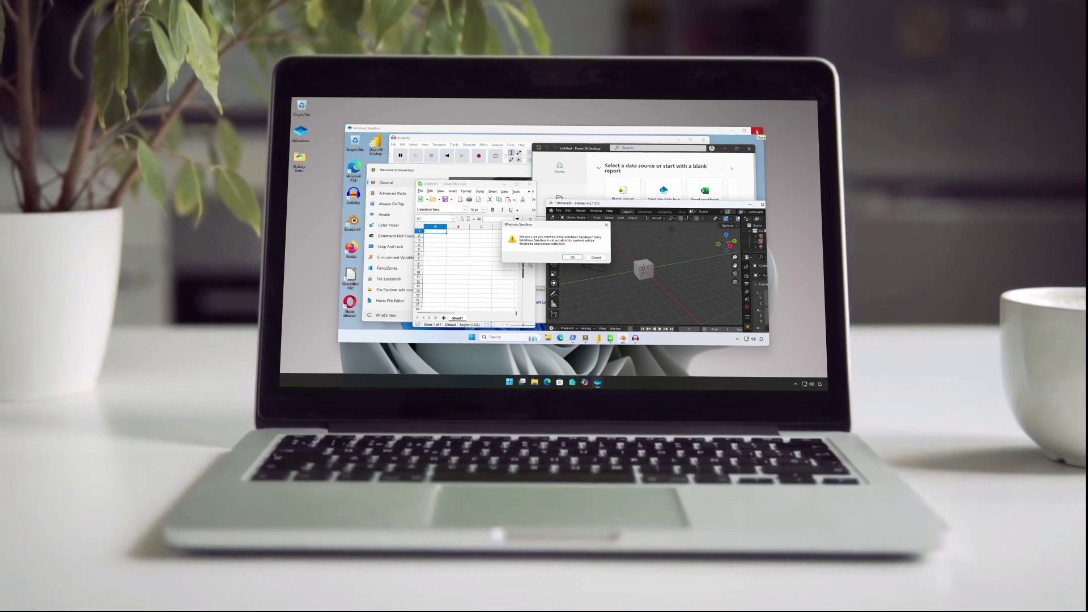
# Confirm with OK to close Windows Sandbox and discard its open apps.
pyautogui.click(579, 256)
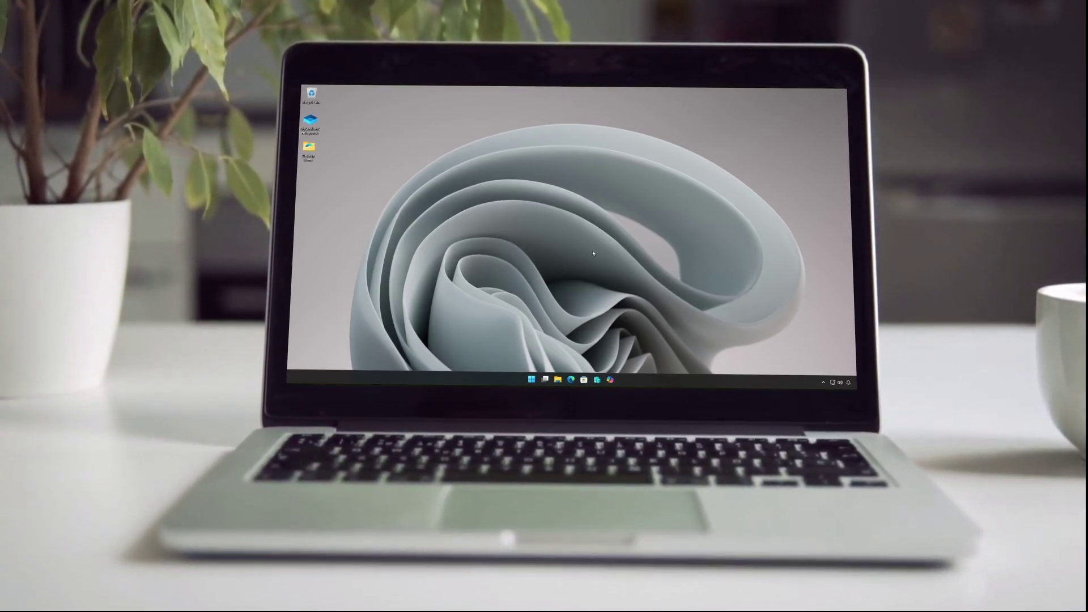